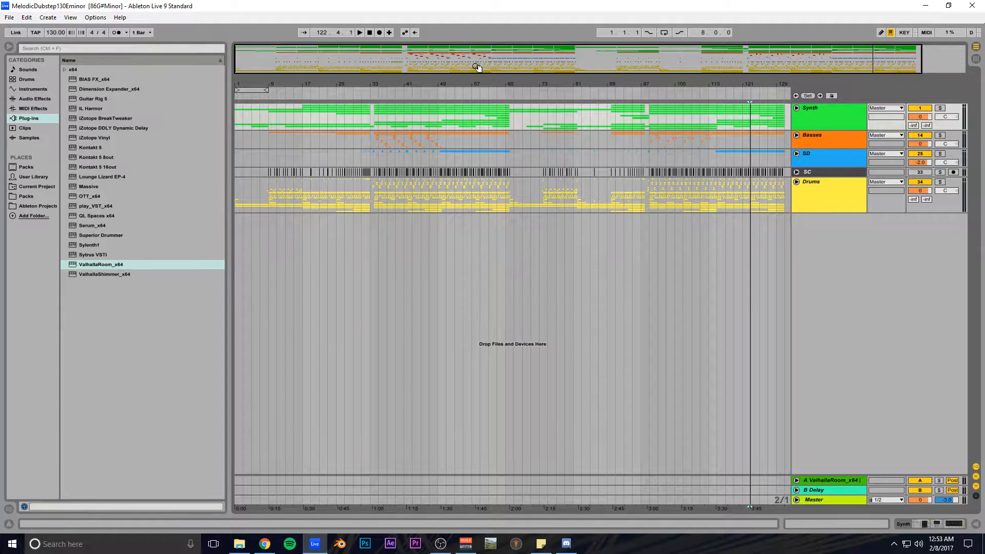
- Zoom out to the whole song and reset the start position to 1.1.1
{"action": "double_click", "coordinate": [492, 57]}
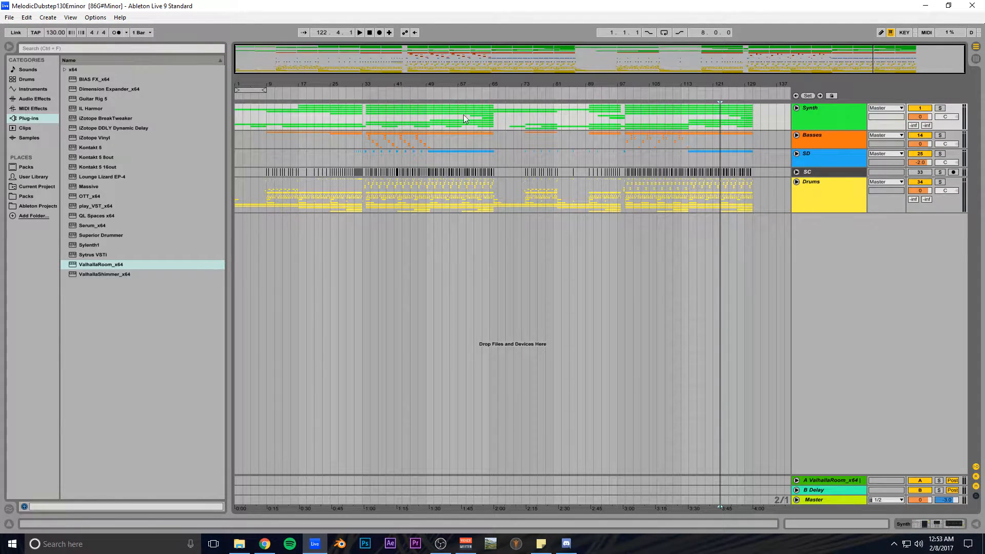
{"action": "left_click", "coordinate": [370, 32]}
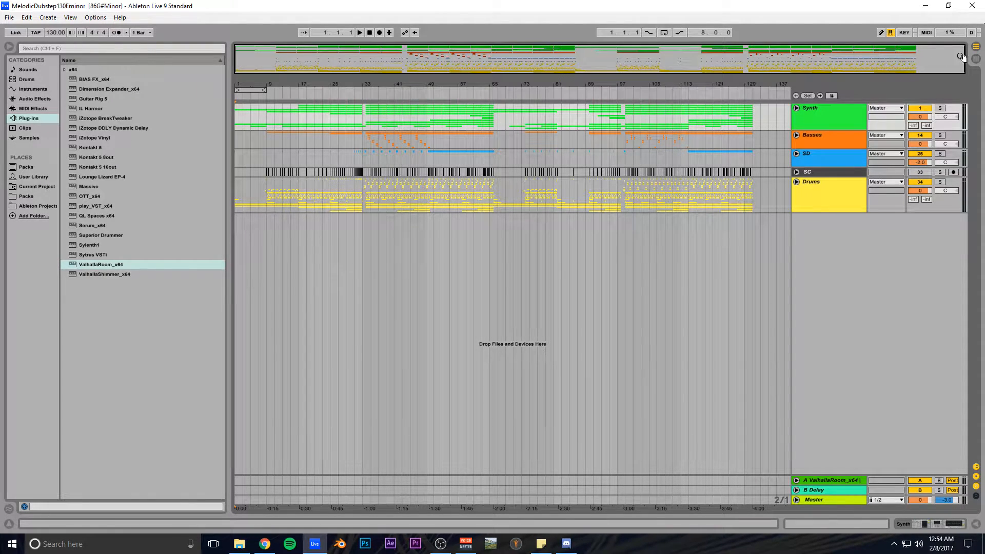
- Zoom the arrangement to bars 27–67 and unfold the ValhallaRoom return track
{"action": "left_click_drag", "start_coordinate": [963, 57], "coordinate": [535, 61]}
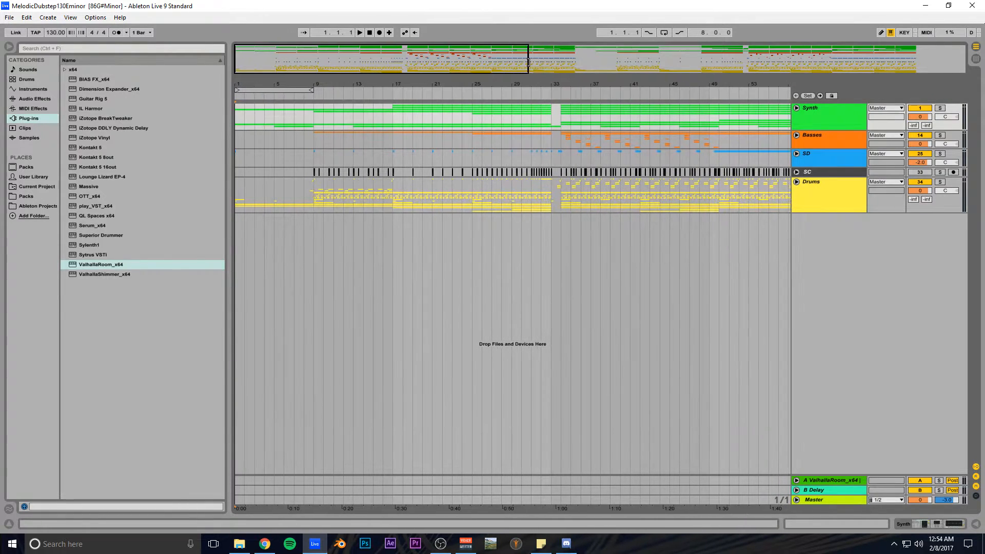
{"action": "left_click_drag", "start_coordinate": [410, 60], "coordinate": [489, 60]}
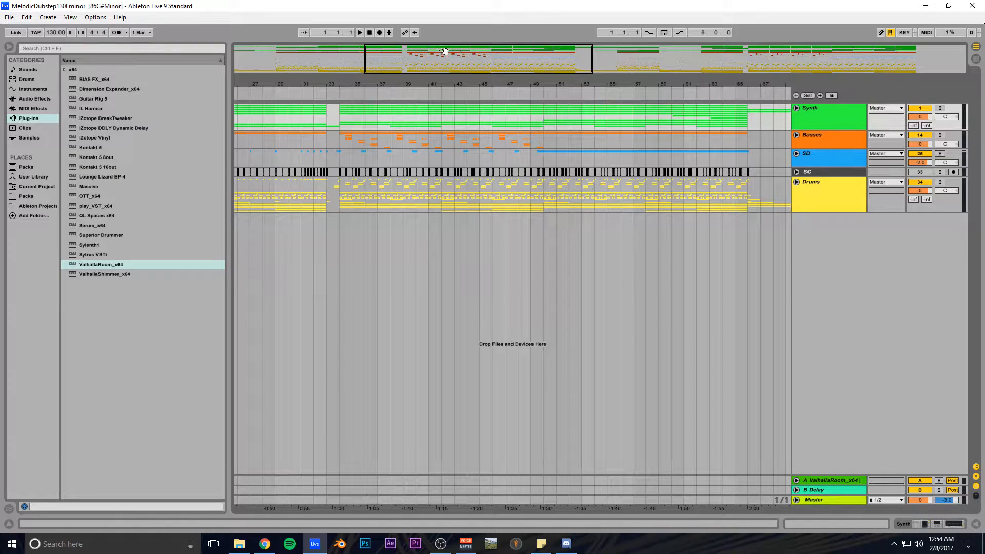
{"action": "left_click", "coordinate": [796, 480]}
- Inspect the ValhallaRoom return's reverb window, close it, then unfold the Delay return track
{"action": "left_click", "coordinate": [824, 447]}
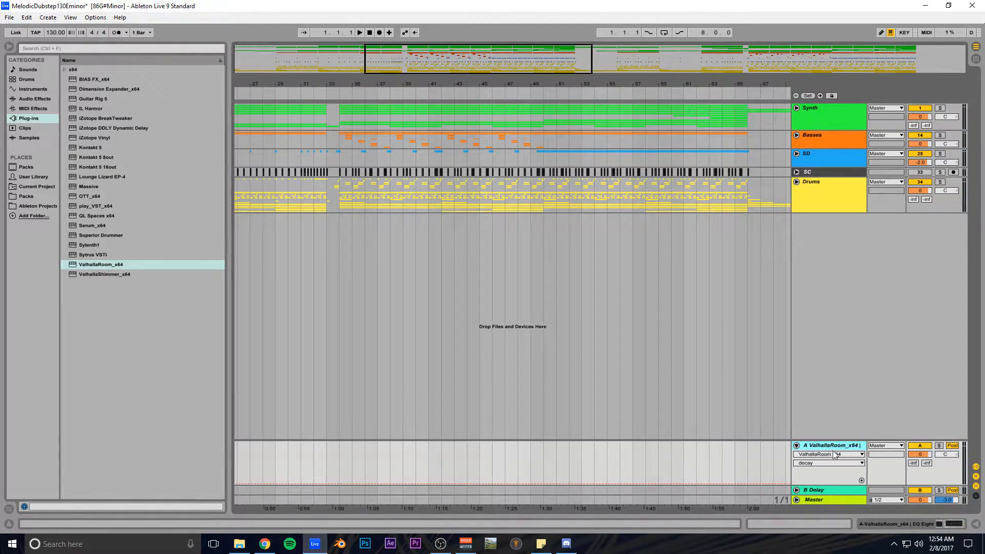
{"action": "left_click", "coordinate": [886, 525]}
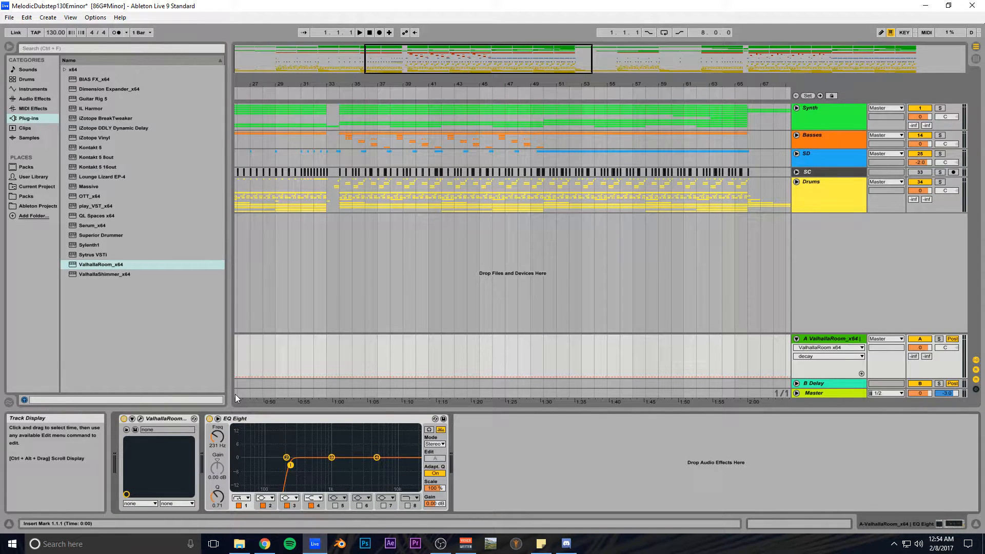
{"action": "left_click", "coordinate": [140, 419]}
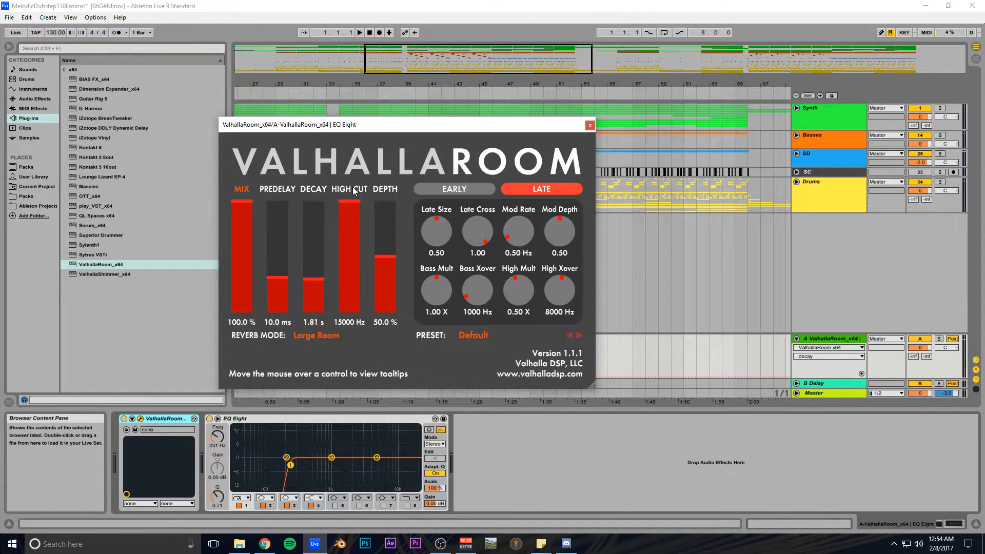
{"action": "left_click_drag", "start_coordinate": [407, 129], "coordinate": [384, 119]}
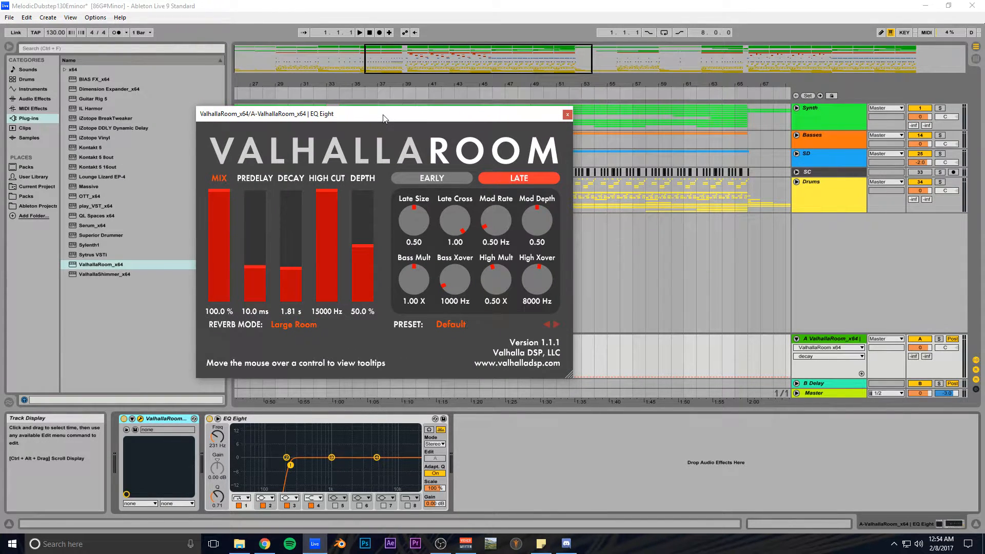
{"action": "left_click_drag", "start_coordinate": [387, 120], "coordinate": [434, 133]}
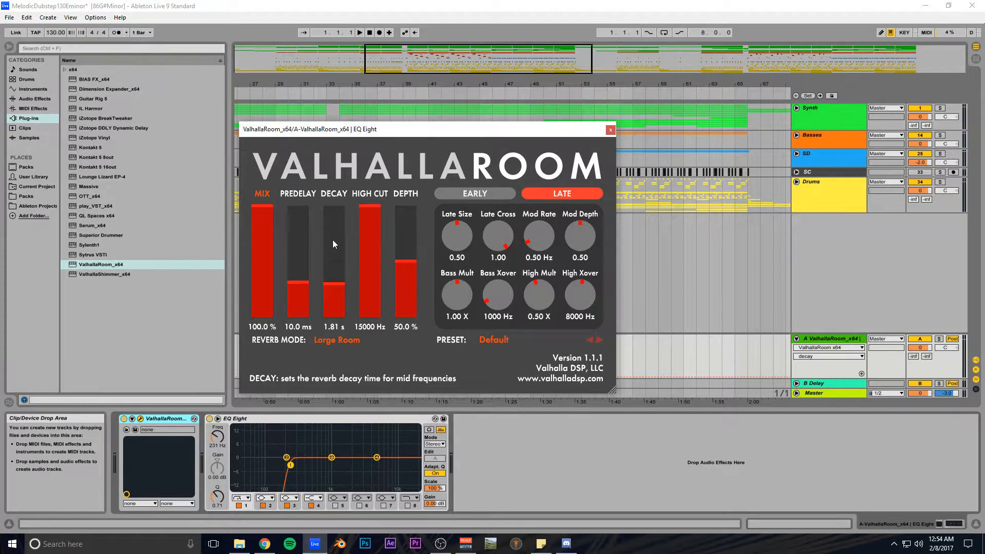
{"action": "left_click", "coordinate": [611, 132]}
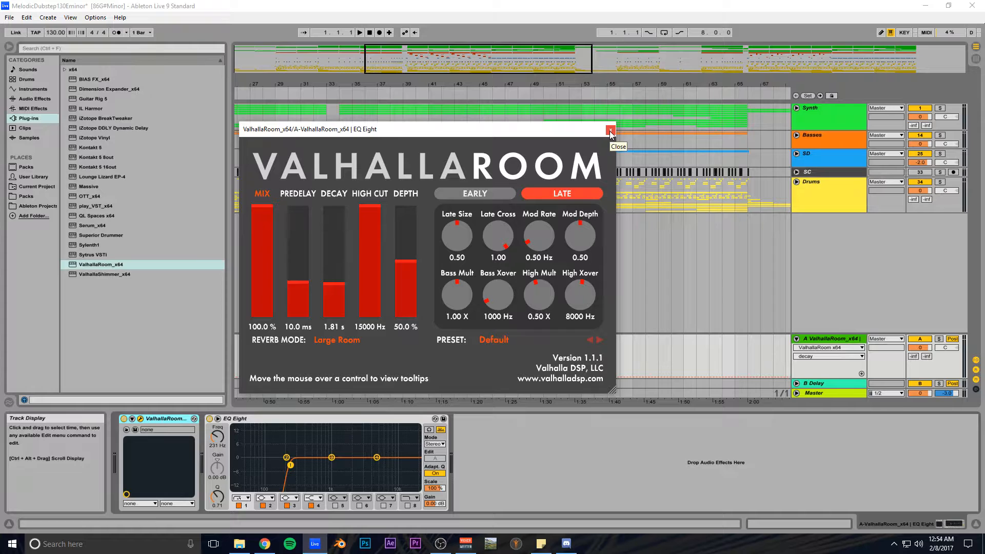
{"action": "left_click", "coordinate": [611, 131]}
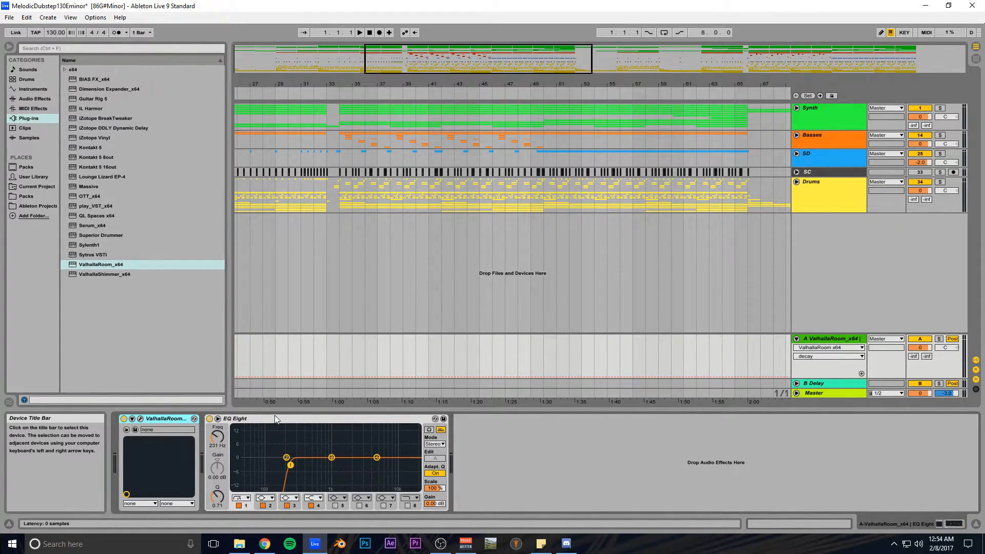
{"action": "left_click", "coordinate": [796, 382]}
- Show the Delay return's effect, fold both returns, and zoom to bars 9–41
{"action": "left_click", "coordinate": [827, 349]}
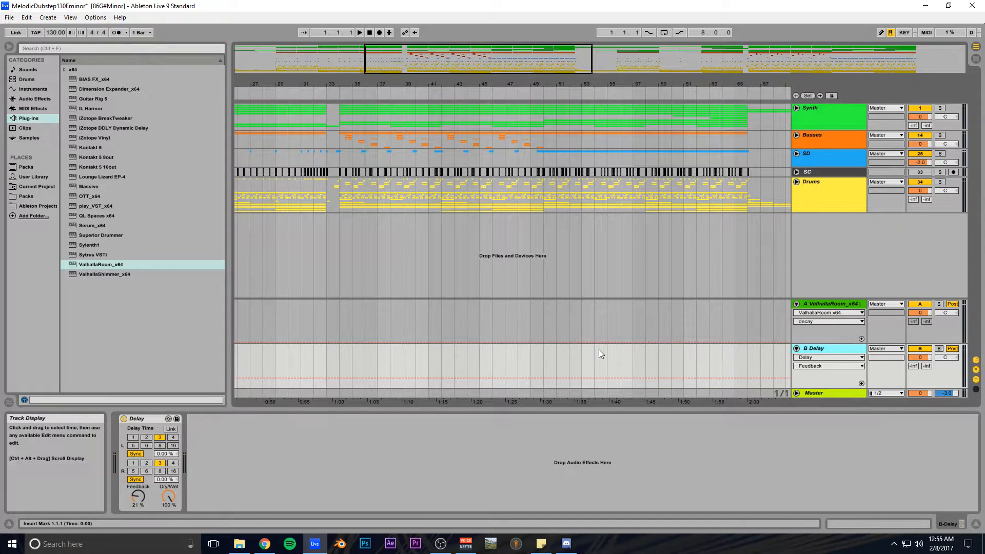
{"action": "left_click", "coordinate": [797, 349]}
{"action": "left_click", "coordinate": [796, 338]}
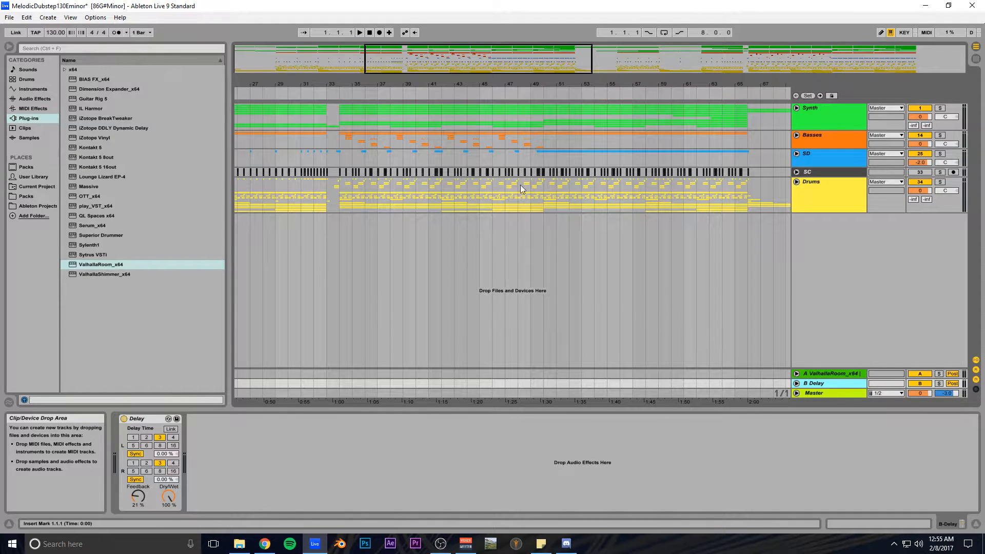
{"action": "left_click_drag", "start_coordinate": [455, 48], "coordinate": [455, 8]}
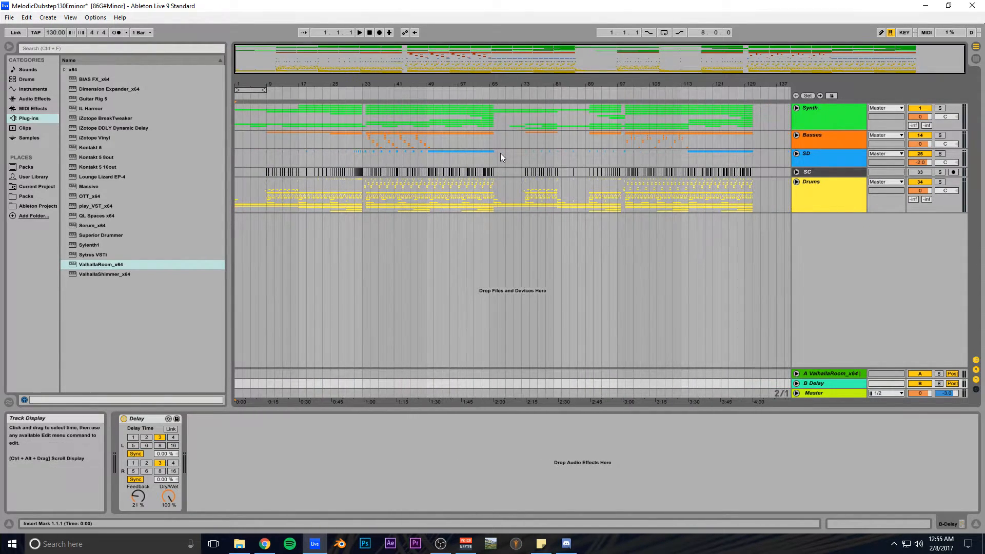
{"action": "left_click_drag", "start_coordinate": [281, 57], "coordinate": [303, 62]}
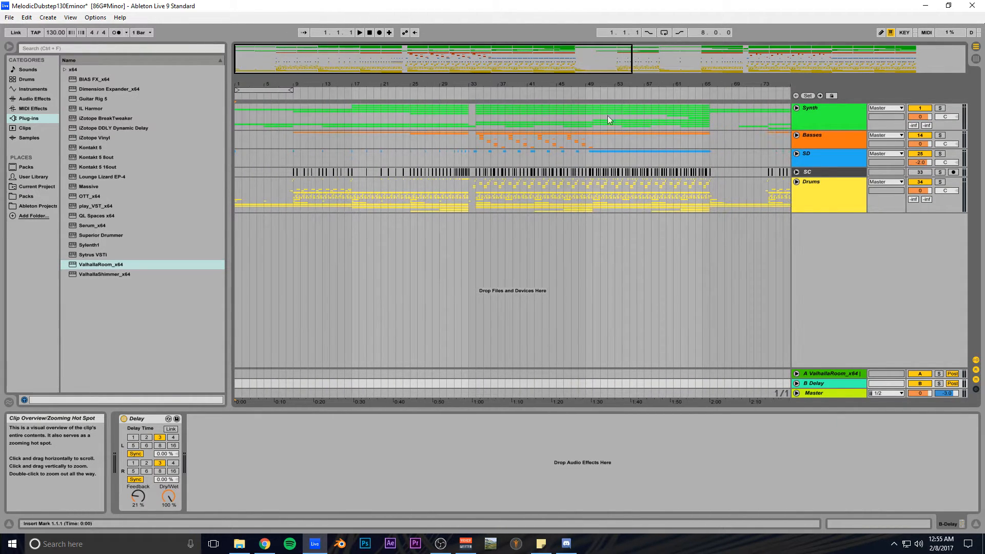
- Unfold the Synth and Basses groups and select the Lead Rev 8va track
{"action": "left_click", "coordinate": [833, 115]}
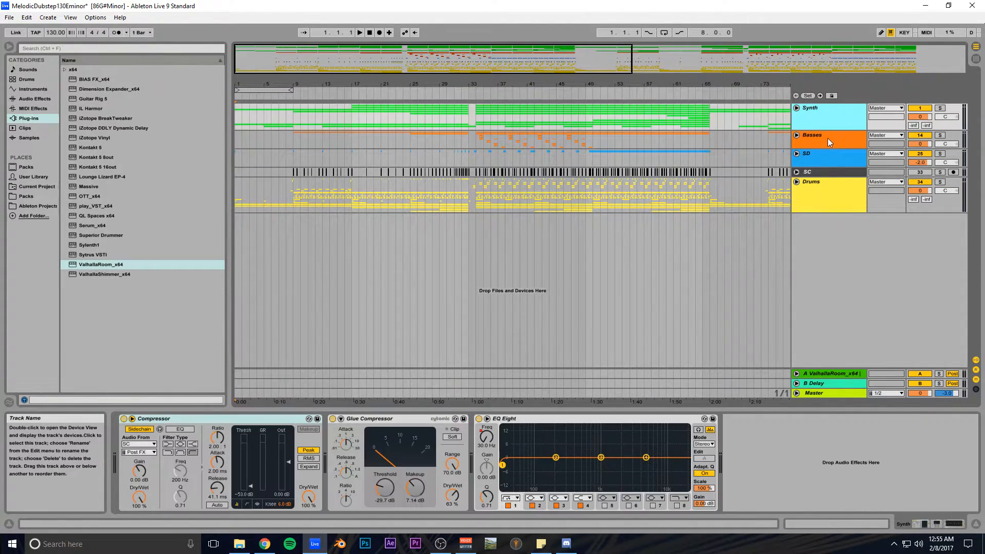
{"action": "left_click", "coordinate": [828, 137], "text": "shift"}
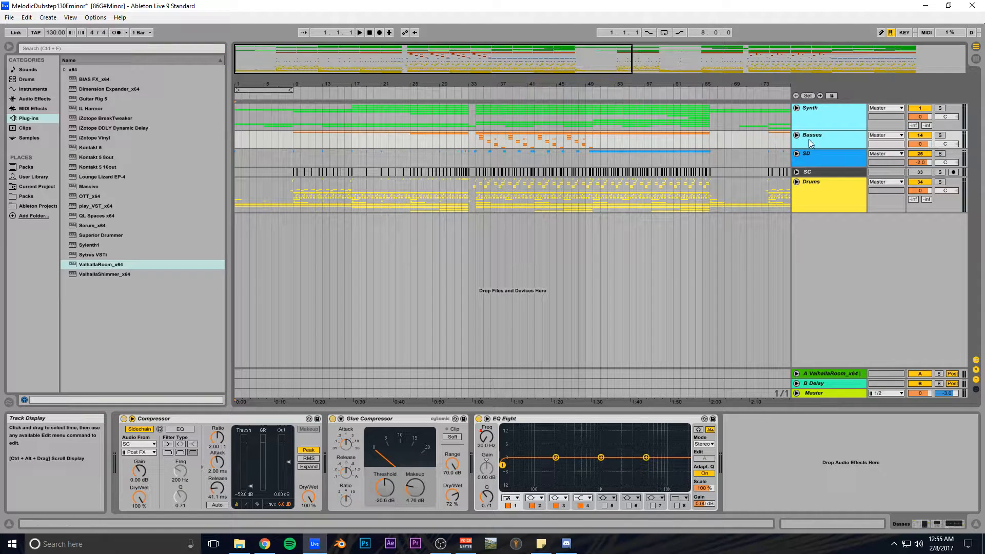
{"action": "left_click", "coordinate": [796, 109]}
{"action": "scroll", "coordinate": [735, 155], "scroll_direction": "down", "scroll_amount": 2}
{"action": "scroll", "coordinate": [735, 155], "scroll_direction": "up", "scroll_amount": 2}
{"action": "left_click", "coordinate": [299, 218]}
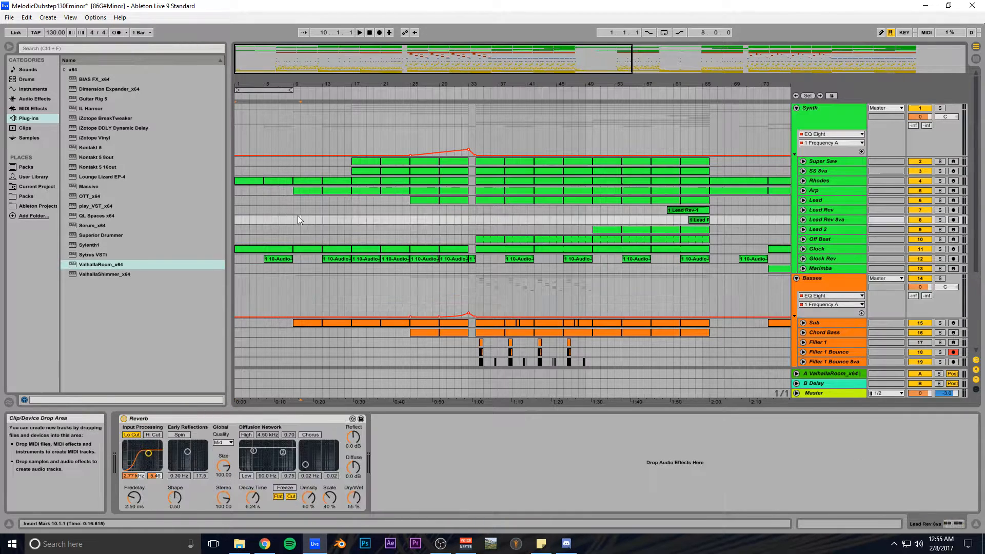
- Zoom to bars 27–58 and set the start position to bar 34
{"action": "left_click_drag", "start_coordinate": [600, 93], "coordinate": [599, 87]}
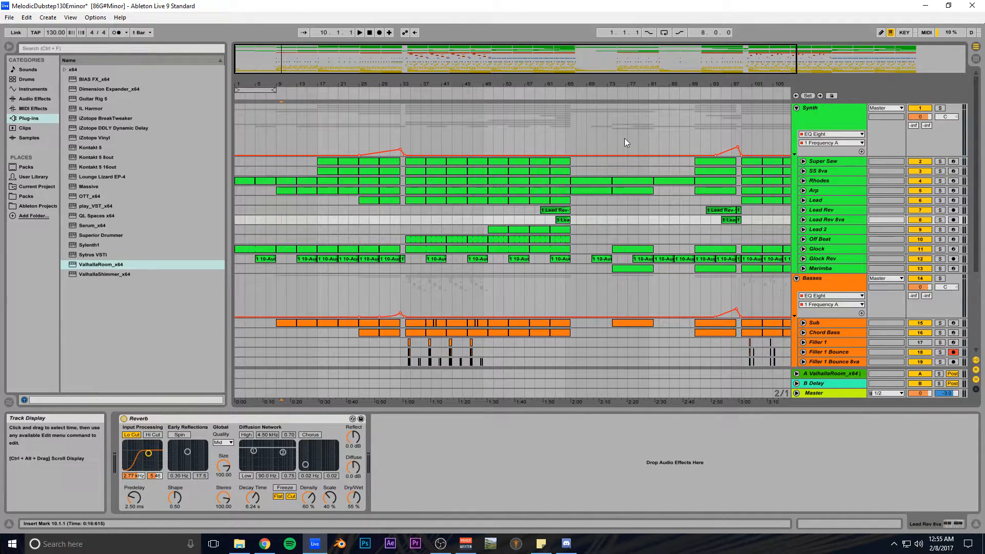
{"action": "scroll", "coordinate": [588, 154], "scroll_direction": "down", "scroll_amount": 3}
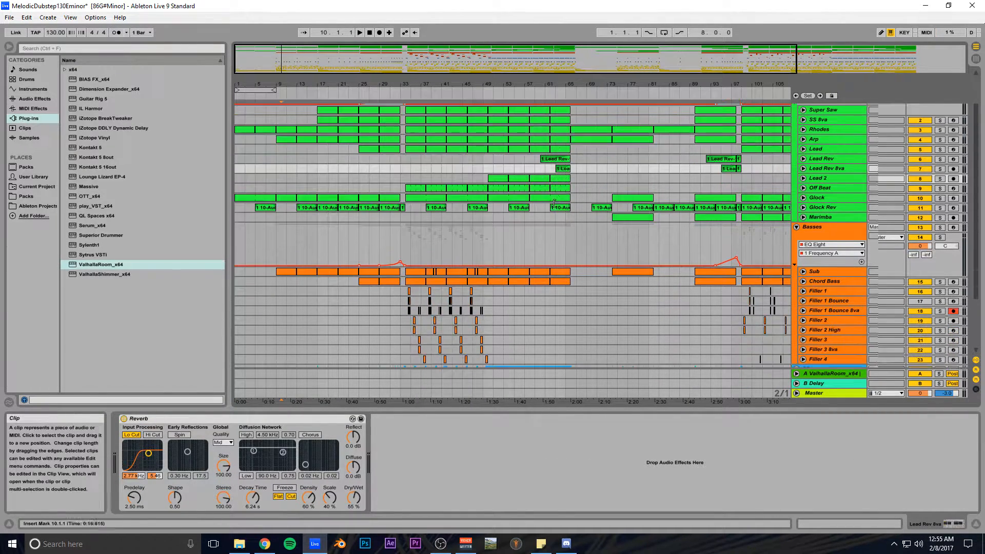
{"action": "scroll", "coordinate": [581, 189], "scroll_direction": "up", "scroll_amount": 2}
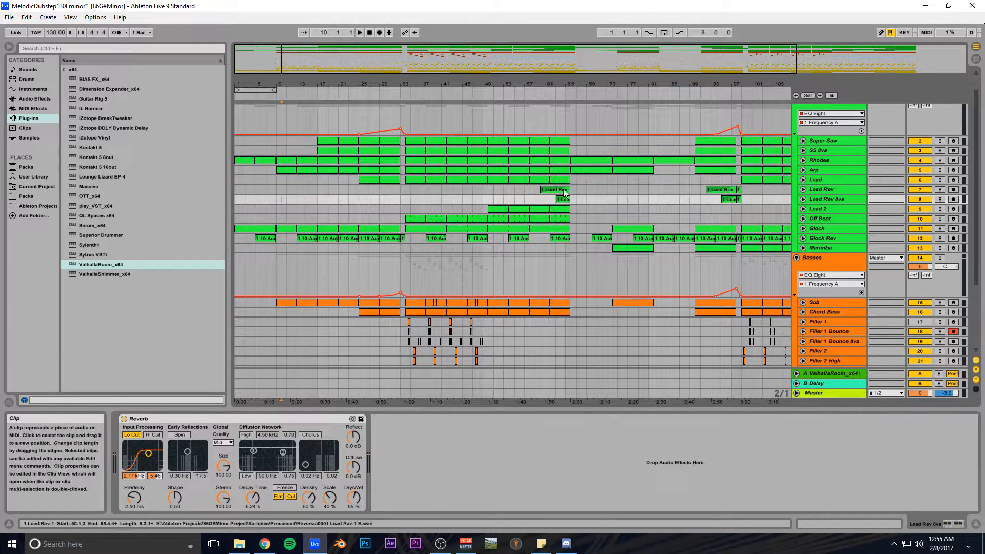
{"action": "scroll", "coordinate": [474, 175], "scroll_direction": "up", "scroll_amount": 1}
{"action": "left_click_drag", "start_coordinate": [417, 61], "coordinate": [390, 106]}
{"action": "left_click_drag", "start_coordinate": [414, 64], "coordinate": [413, 80]}
{"action": "left_click", "coordinate": [355, 209]}
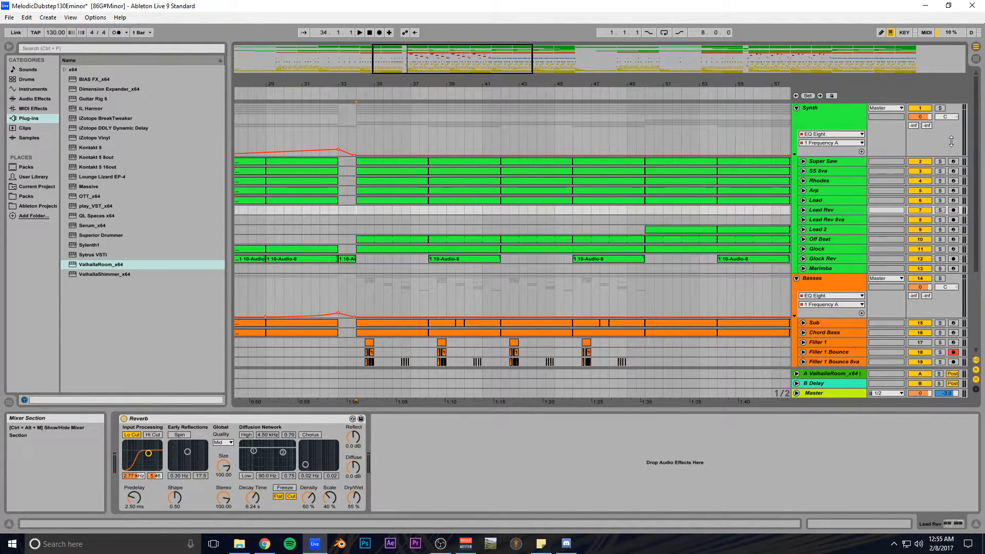
- Solo the Synth group and play from bar 34
{"action": "left_click", "coordinate": [940, 109]}
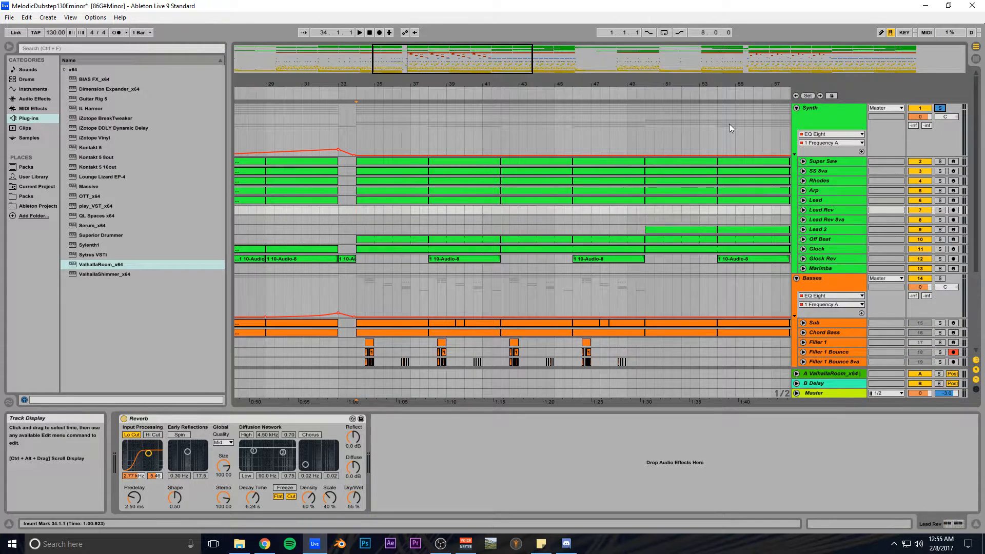
{"action": "key", "text": "space"}
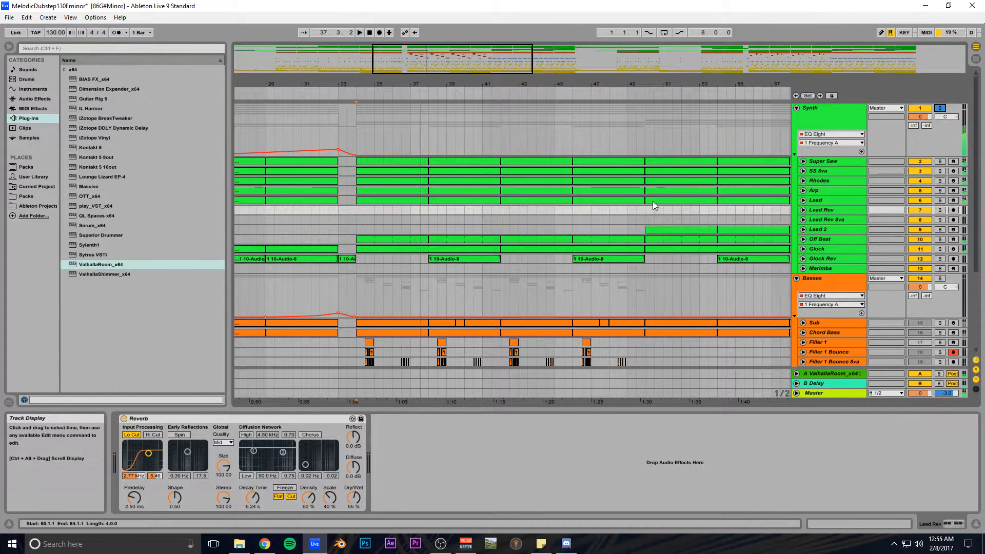
{"action": "scroll", "coordinate": [574, 214], "scroll_direction": "down", "scroll_amount": 3}
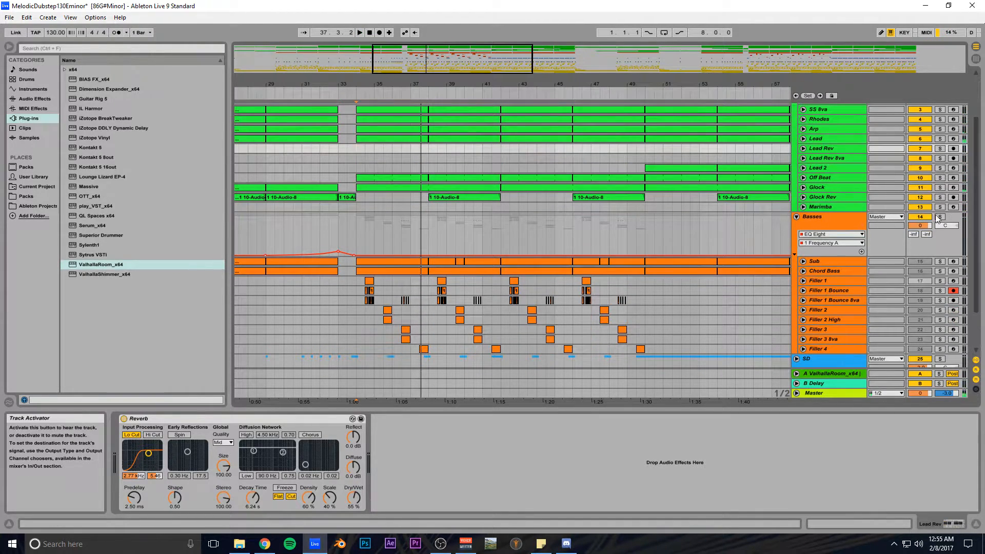
{"action": "scroll", "coordinate": [677, 266], "scroll_direction": "down", "scroll_amount": 3}
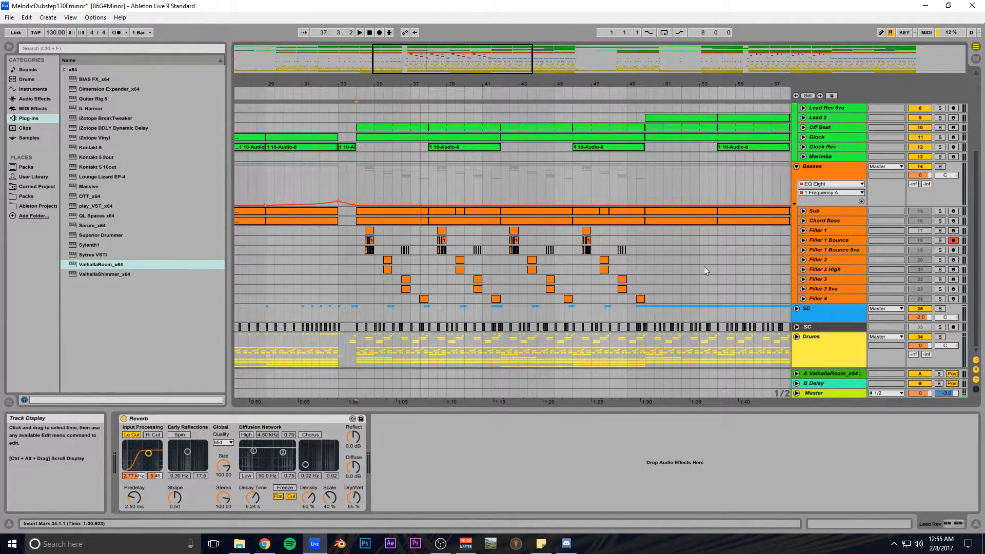
- Also solo the Basses group and replay from the start marker
{"action": "left_click", "coordinate": [940, 167]}
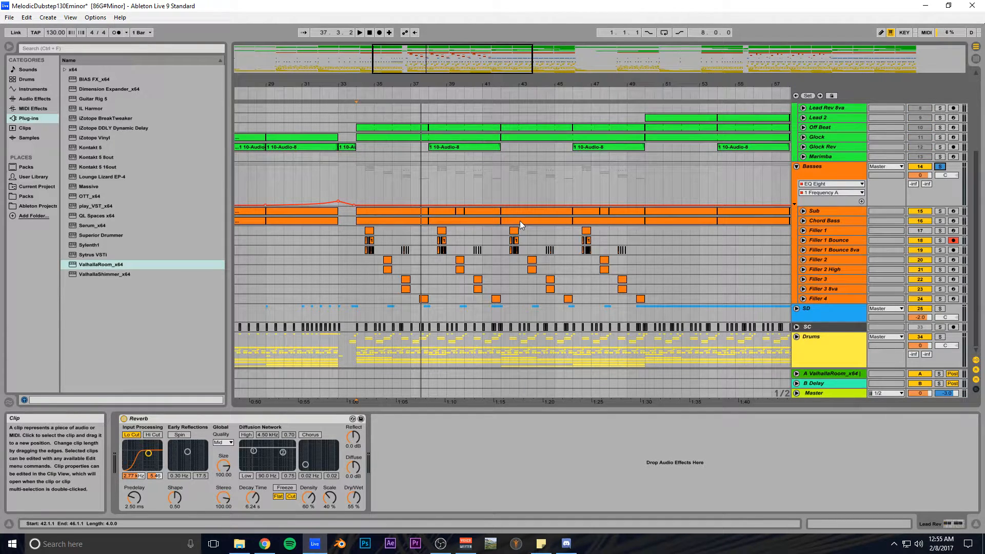
{"action": "key", "text": "space"}
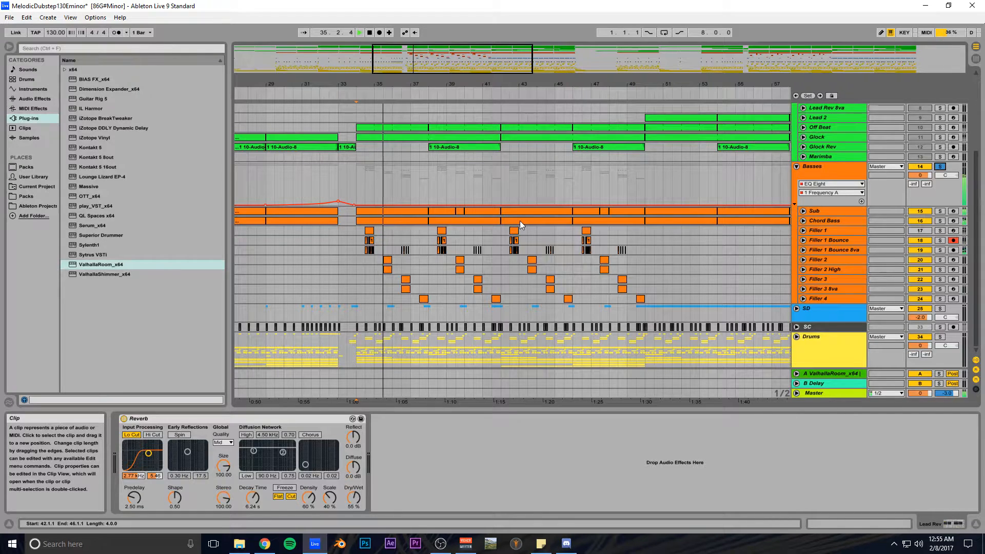
{"action": "key", "text": "space"}
{"action": "scroll", "coordinate": [574, 176], "scroll_direction": "up", "scroll_amount": 5}
{"action": "key", "text": "space"}
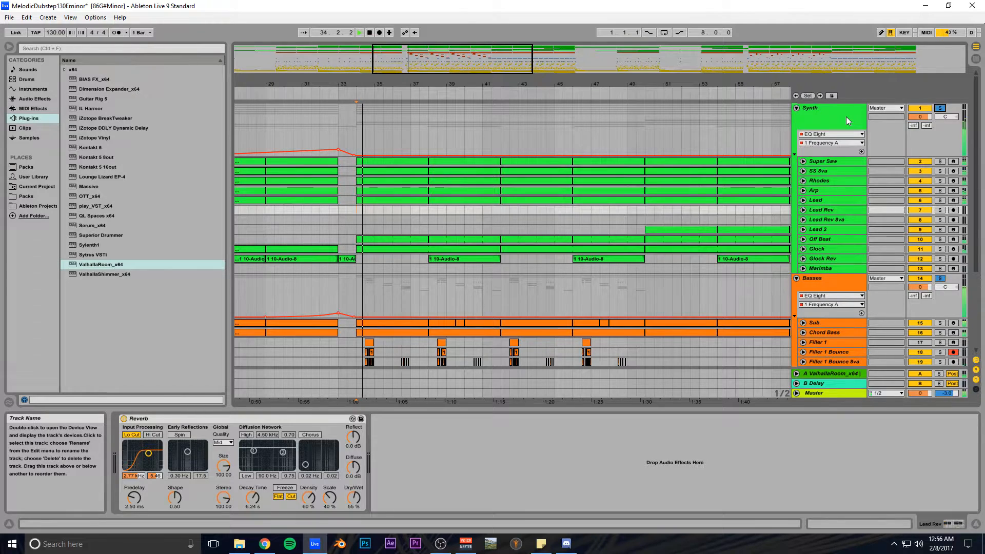
- Unsolo the Synth and Basses groups and unfold the Drums group
{"action": "left_click", "coordinate": [939, 109]}
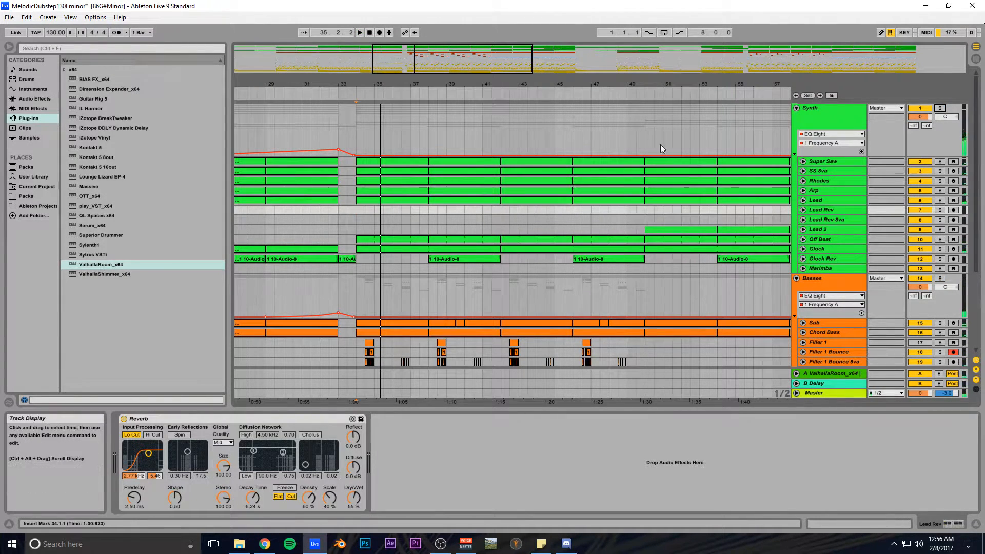
{"action": "scroll", "coordinate": [667, 175], "scroll_direction": "down", "scroll_amount": 3}
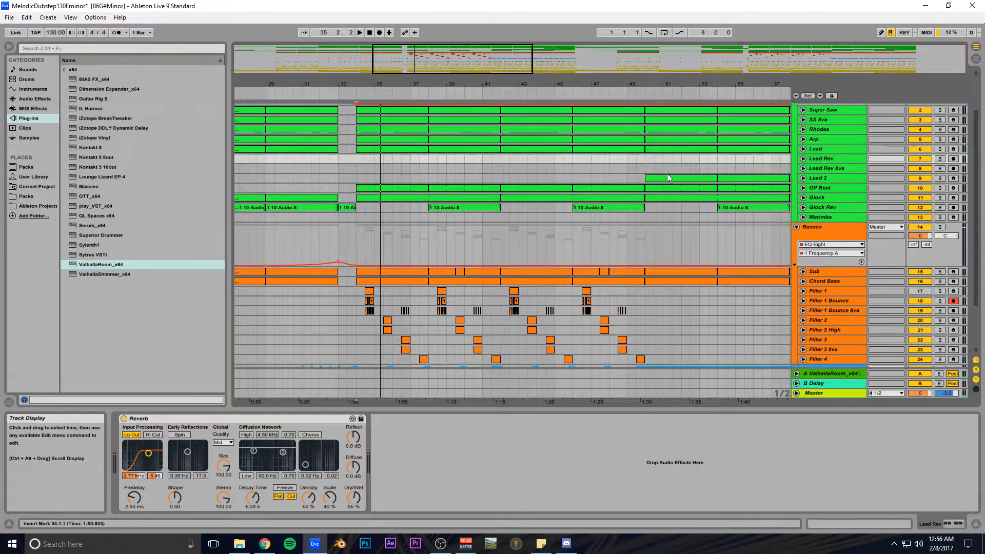
{"action": "scroll", "coordinate": [667, 174], "scroll_direction": "down", "scroll_amount": 1}
{"action": "left_click", "coordinate": [797, 337]}
{"action": "scroll", "coordinate": [406, 254], "scroll_direction": "down", "scroll_amount": 5}
{"action": "scroll", "coordinate": [406, 254], "scroll_direction": "up", "scroll_amount": 3, "text": "ctrl"}
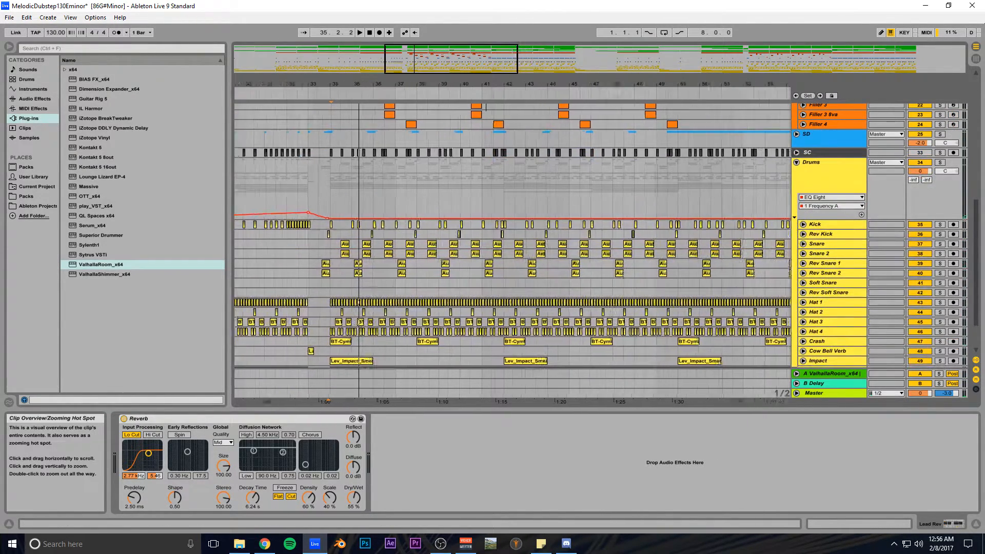
- Zoom the arrangement in on bars 33–35 around bar 34
{"action": "left_click_drag", "start_coordinate": [430, 59], "coordinate": [410, 62]}
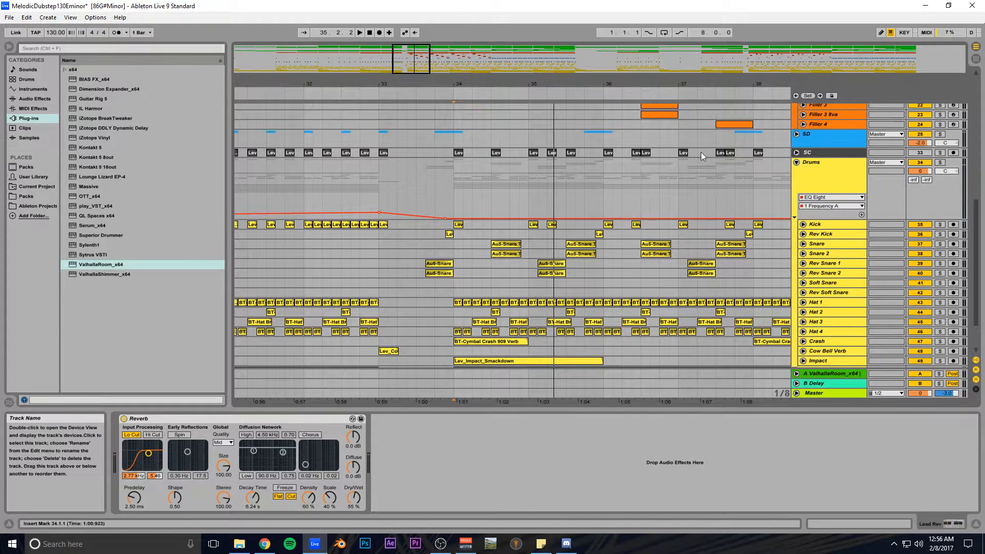
{"action": "left_click_drag", "start_coordinate": [410, 69], "coordinate": [409, 75]}
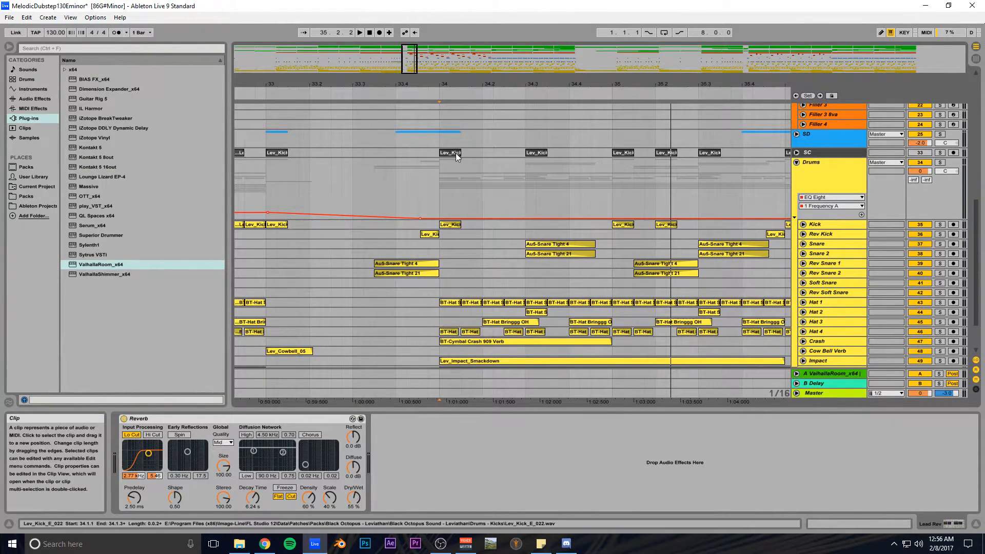
- Unfold the SC track and try copying a Lev_Kick clip to 33.3, then delete it
{"action": "left_click_drag", "start_coordinate": [585, 84], "coordinate": [586, 88]}
{"action": "left_click", "coordinate": [795, 153]}
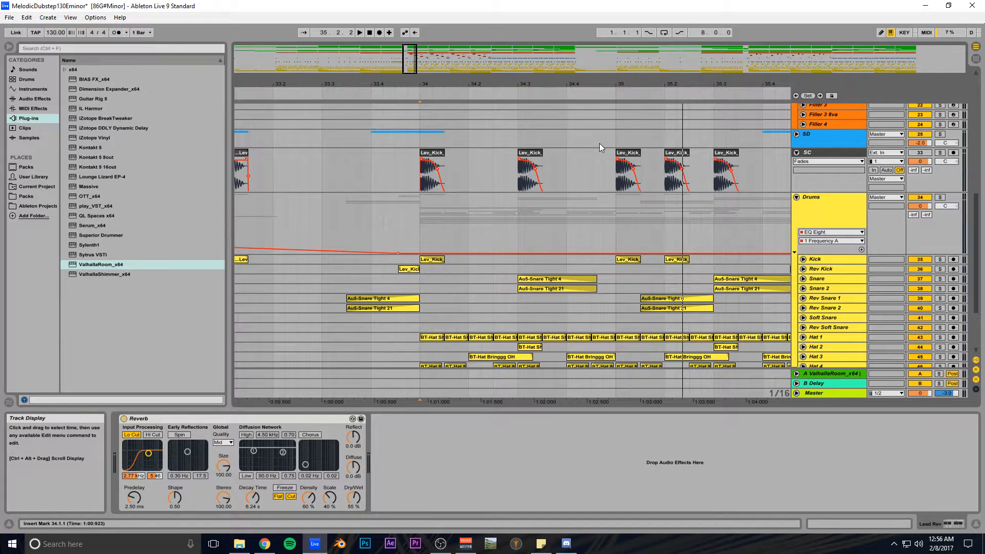
{"action": "left_click_drag", "start_coordinate": [409, 60], "coordinate": [405, 61]}
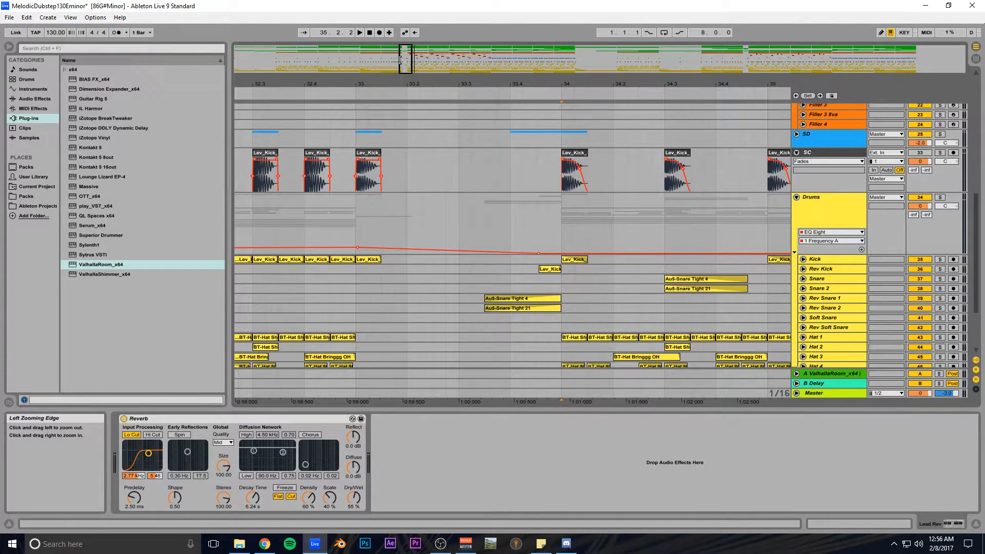
{"action": "left_click", "coordinate": [369, 156]}
{"action": "left_click_drag", "start_coordinate": [365, 157], "coordinate": [467, 157]}
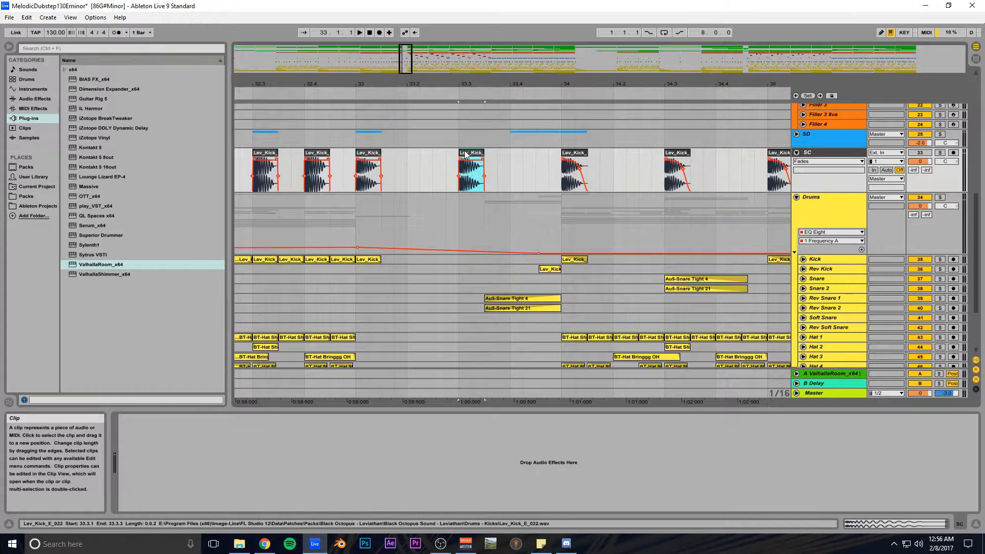
{"action": "key", "text": "Delete"}
- Place a kick clip on SC at 33.3 and audition it soloed from 33.3
{"action": "left_click_drag", "start_coordinate": [575, 259], "coordinate": [475, 153]}
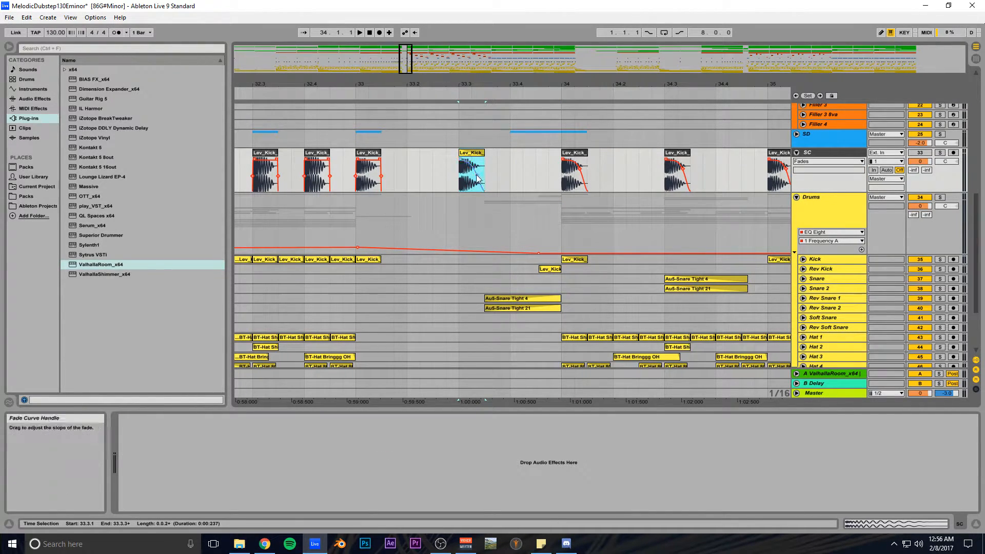
{"action": "left_click", "coordinate": [460, 201]}
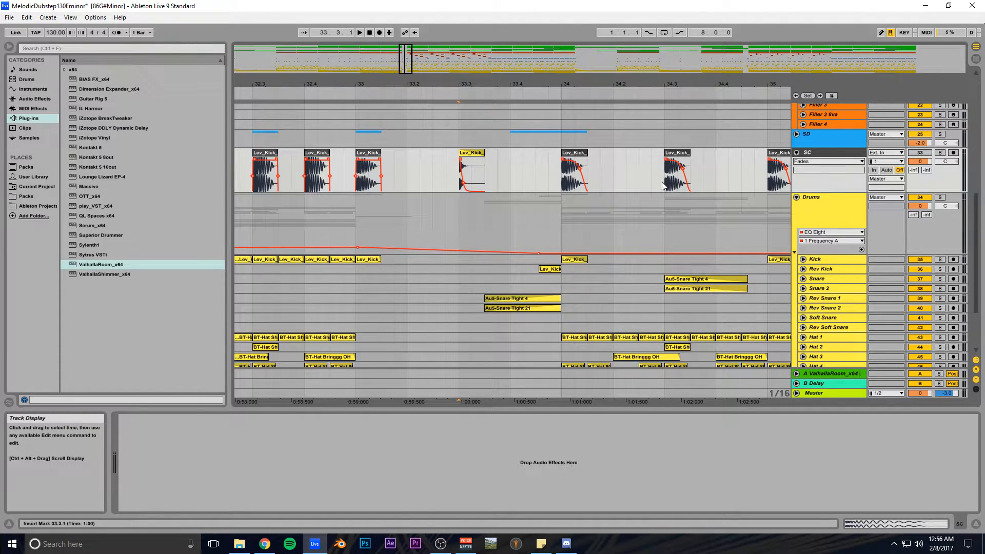
{"action": "key", "text": "space"}
{"action": "left_click", "coordinate": [940, 154]}
{"action": "key", "text": "space"}
{"action": "key", "text": "space"}
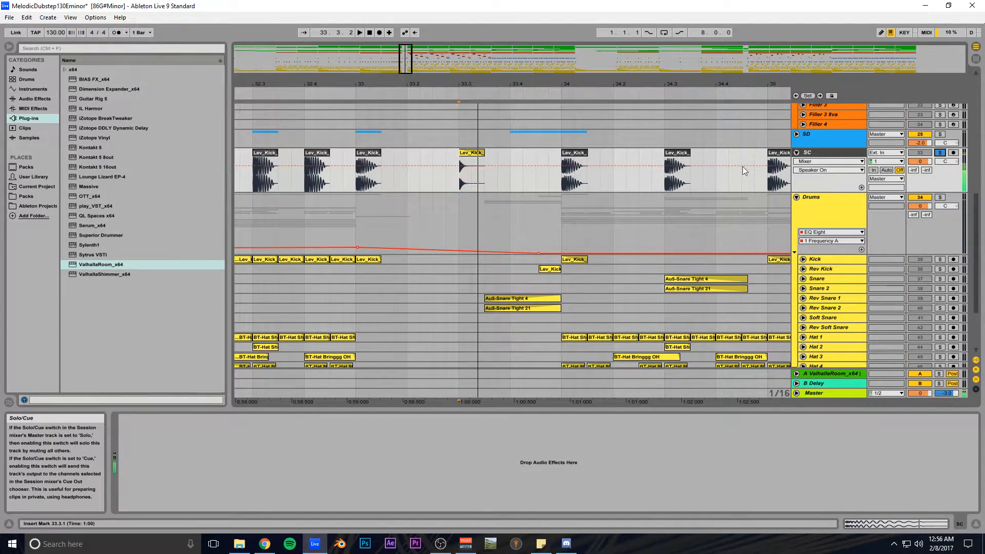
{"action": "left_click", "coordinate": [941, 153]}
- Delete the added kick clip at 33.3 and zoom out around bar 34
{"action": "left_click", "coordinate": [467, 153]}
{"action": "key", "text": "Delete"}
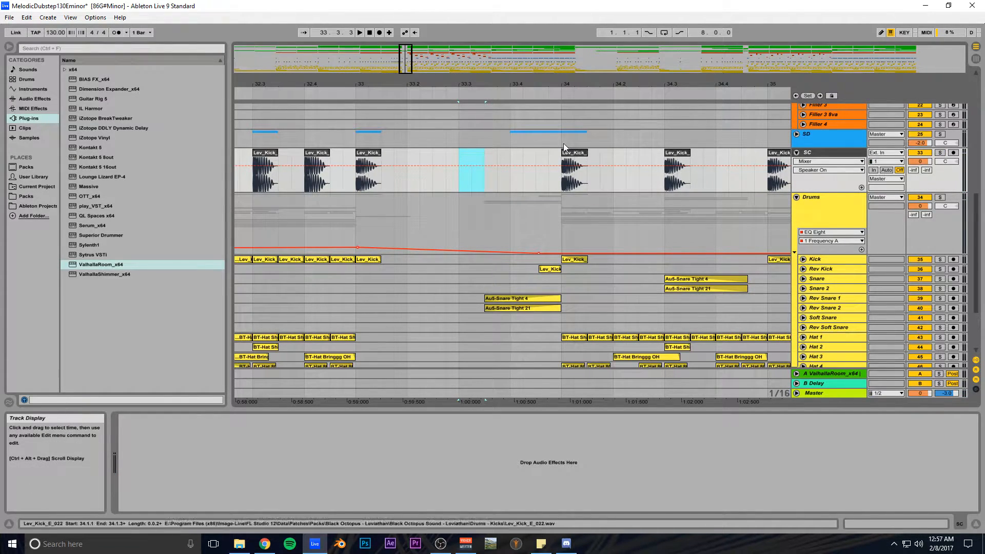
{"action": "left_click_drag", "start_coordinate": [551, 84], "coordinate": [372, 107]}
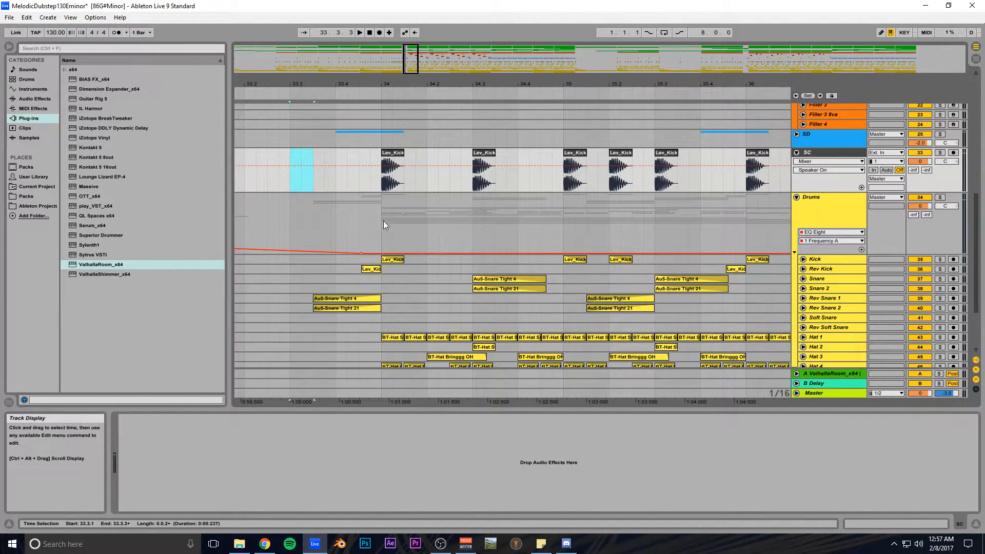
- Set the start point at 34.1 on Kick and fold the SC track back up
{"action": "left_click", "coordinate": [390, 260]}
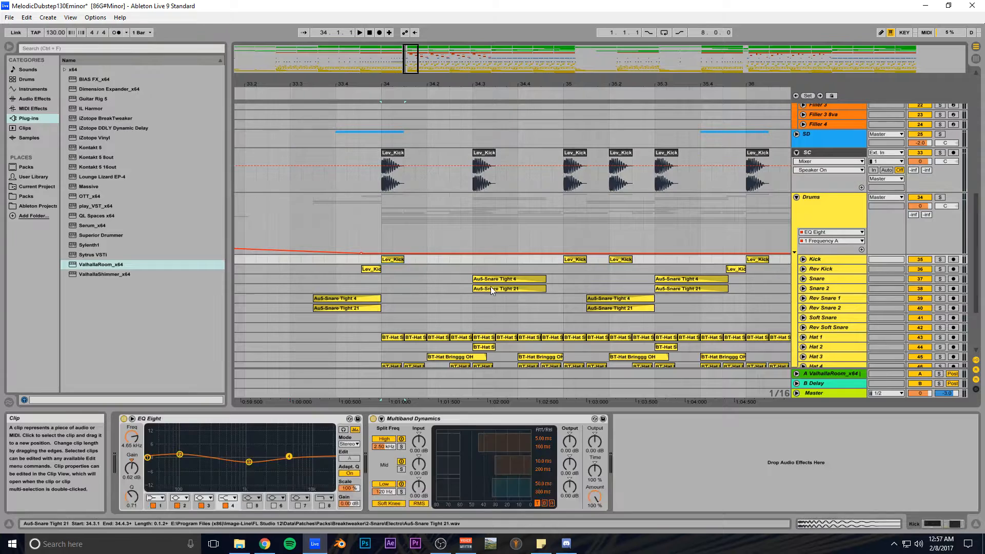
{"action": "left_click_drag", "start_coordinate": [551, 83], "coordinate": [473, 64]}
{"action": "left_click_drag", "start_coordinate": [473, 107], "coordinate": [475, 83]}
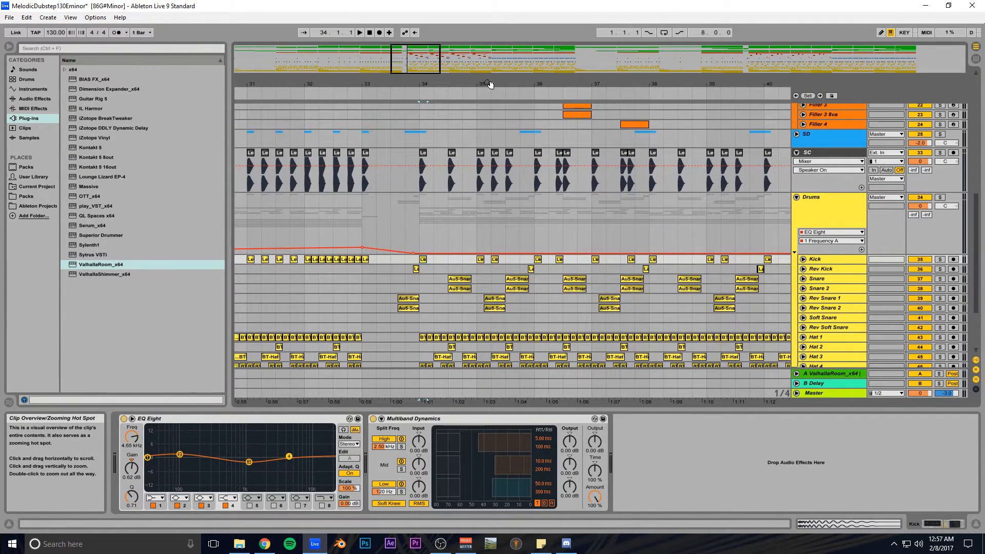
{"action": "left_click", "coordinate": [796, 153]}
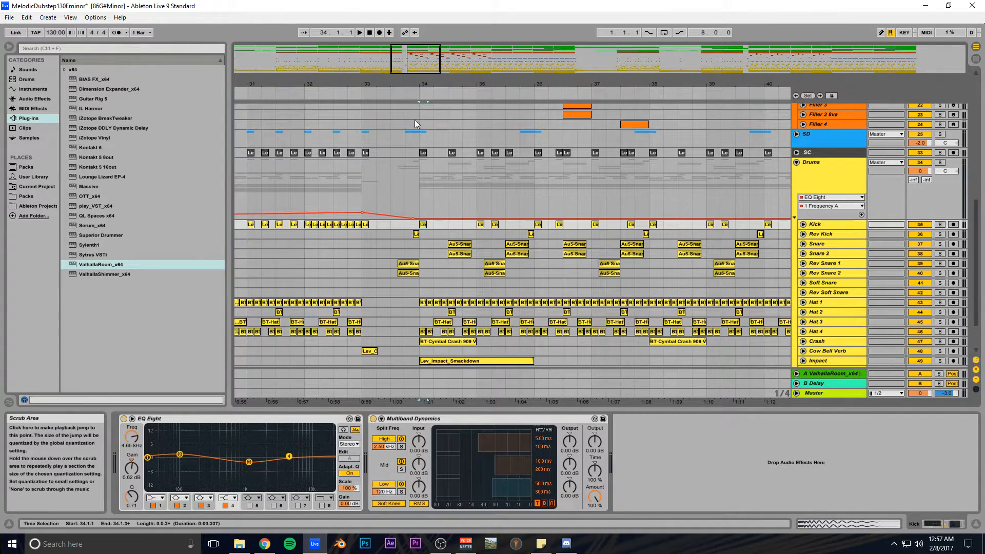
{"action": "scroll", "coordinate": [420, 143], "scroll_direction": "up", "scroll_amount": 2}
{"action": "scroll", "coordinate": [432, 168], "scroll_direction": "down", "scroll_amount": 3}
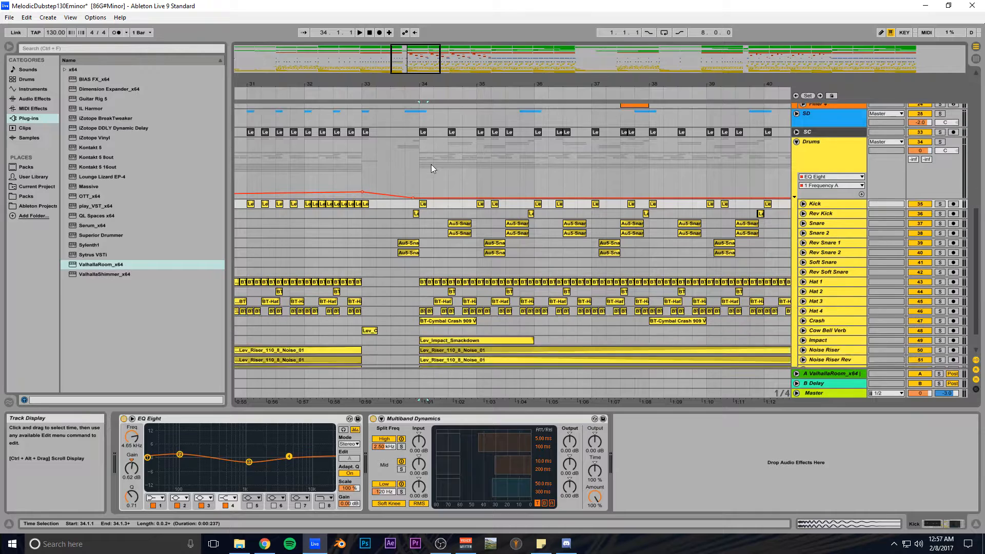
{"action": "scroll", "coordinate": [424, 203], "scroll_direction": "up", "scroll_amount": 2}
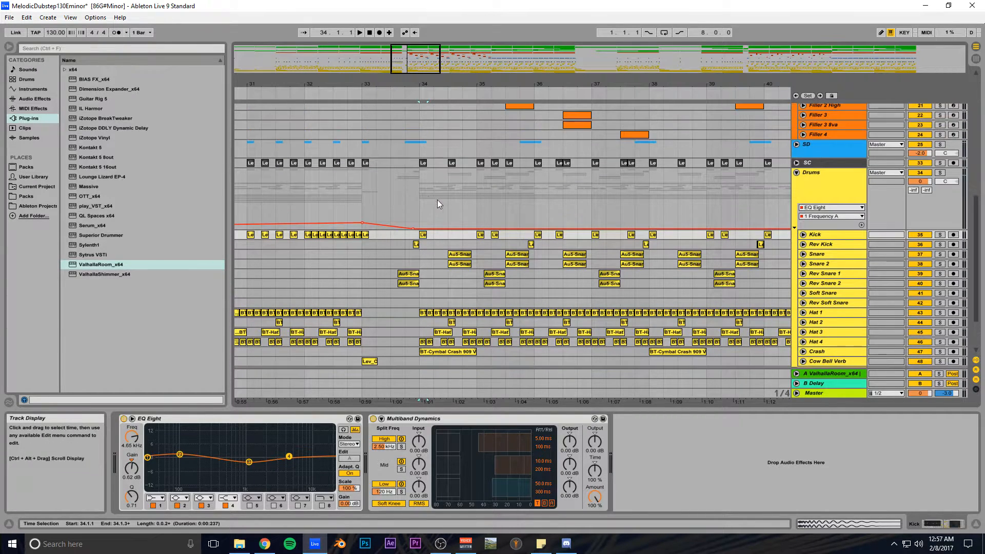
{"action": "left_click_drag", "start_coordinate": [413, 72], "coordinate": [413, 109]}
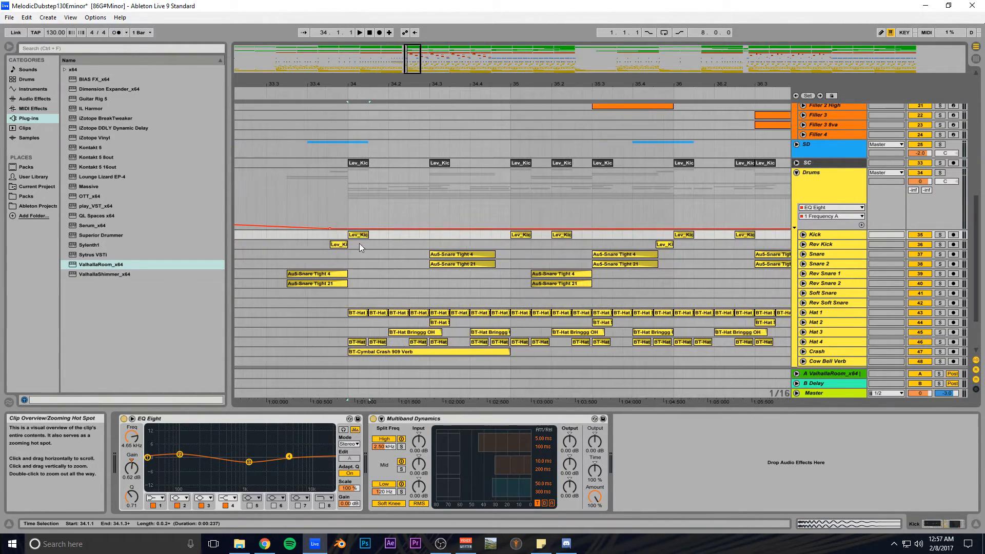
- Select the Snare 2 clip to view its devices and zoom to bars 34.3–37.3
{"action": "left_click", "coordinate": [449, 254]}
{"action": "left_click", "coordinate": [450, 262]}
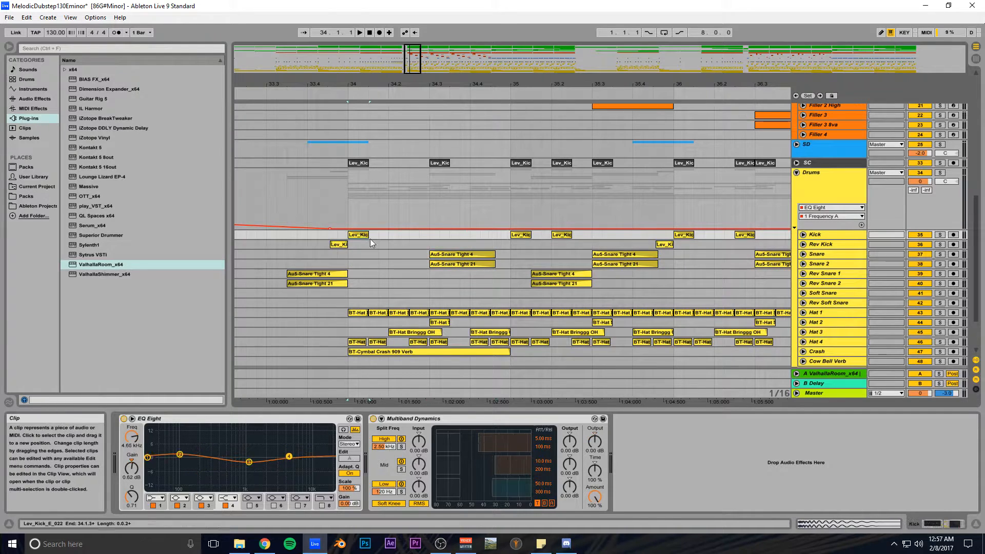
{"action": "left_click_drag", "start_coordinate": [422, 71], "coordinate": [423, 57]}
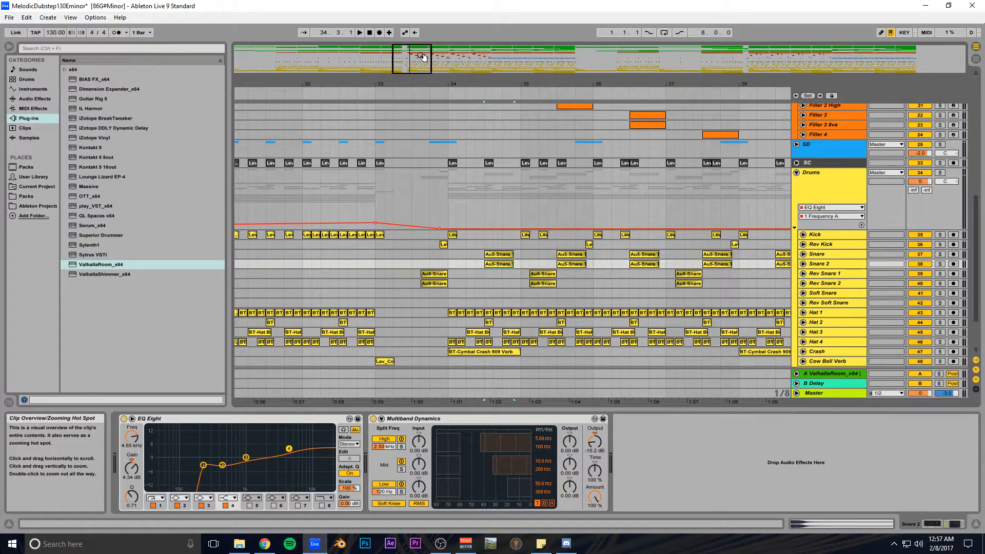
{"action": "mouse_move", "coordinate": [423, 57]}
{"action": "left_mouse_down"}
{"action": "mouse_move", "coordinate": [418, 77]}
{"action": "mouse_move", "coordinate": [410, 61]}
{"action": "left_mouse_up"}
- Deactivate the Kick clip at 34.1.1 and show the Drums group's Glue Compressor and EQ Eight
{"action": "left_click", "coordinate": [402, 235]}
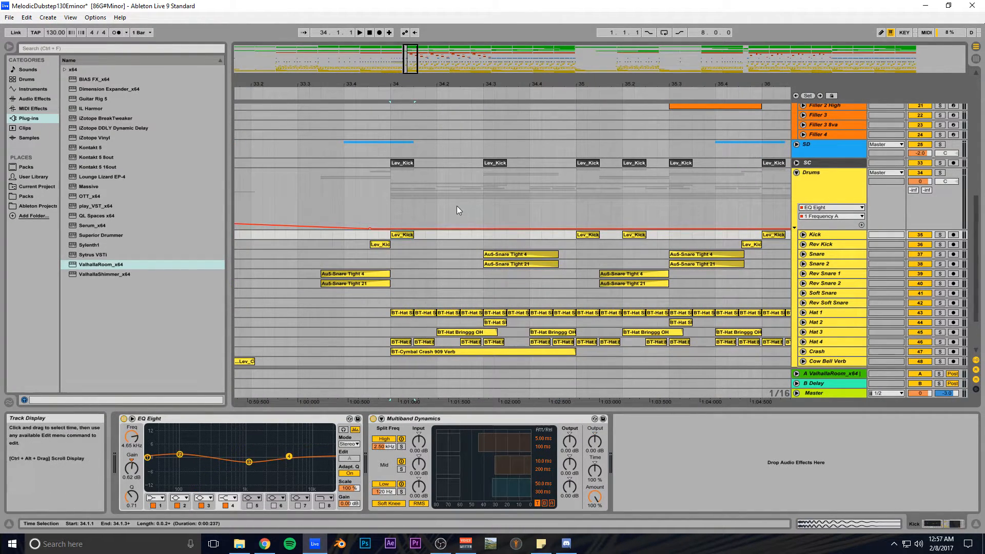
{"action": "key", "text": "0"}
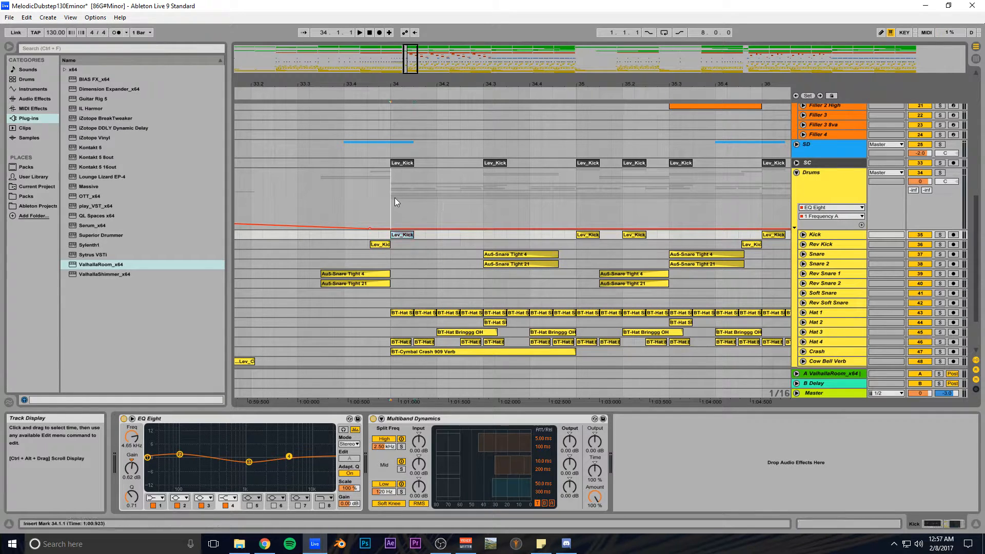
{"action": "left_click", "coordinate": [395, 201]}
{"action": "key", "text": "space"}
{"action": "key", "text": "space"}
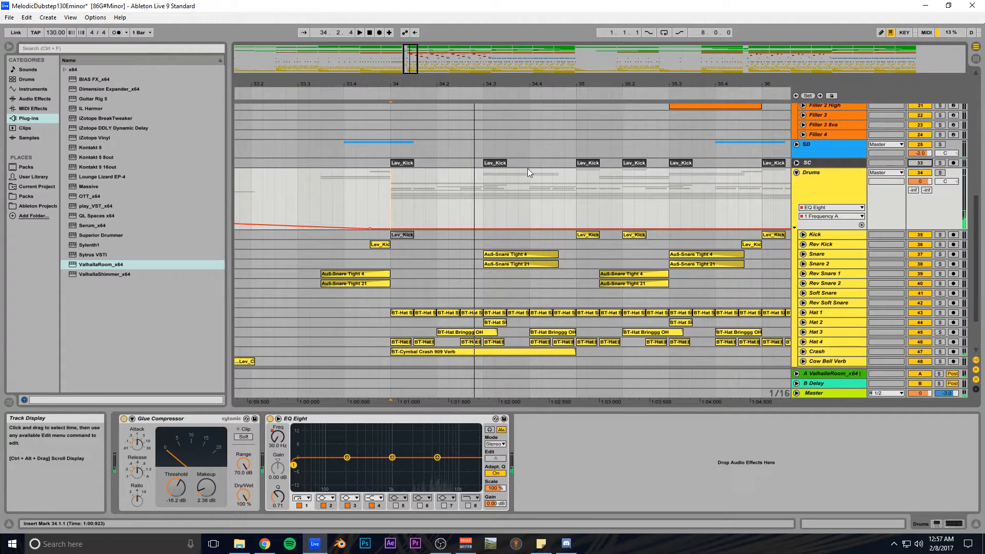
- Play the drums from bar 34 and unfold the Kick track to show its waveforms
{"action": "key", "text": "space"}
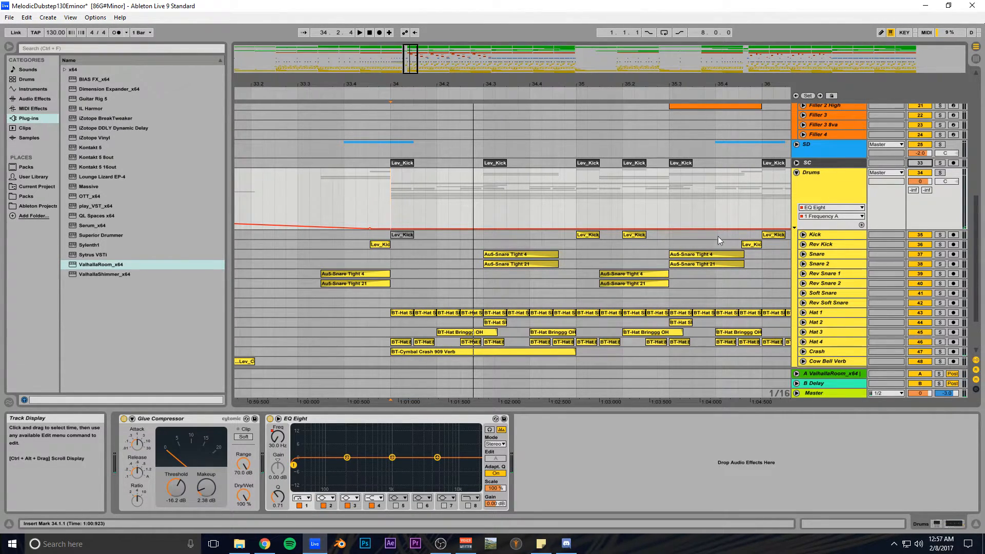
{"action": "left_click", "coordinate": [803, 234]}
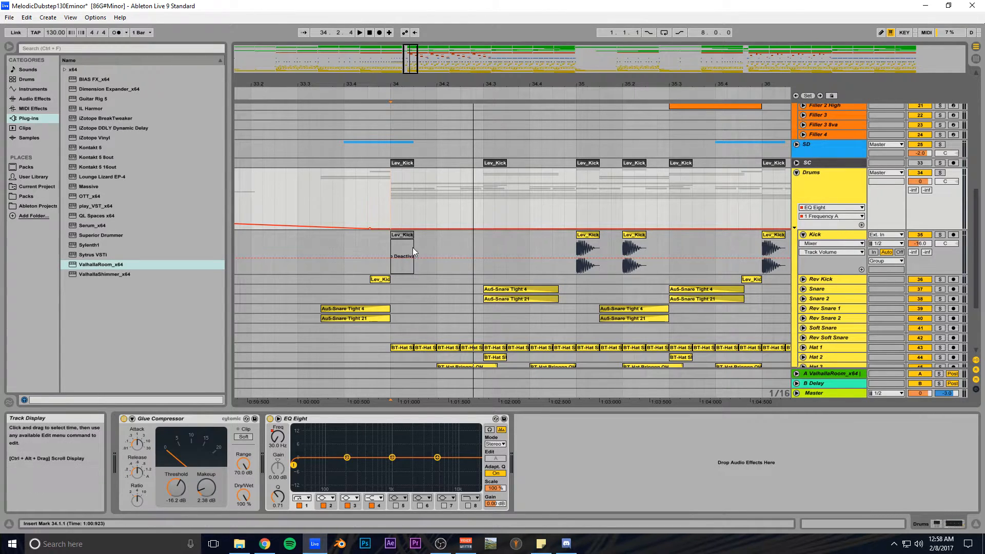
- Reactivate the deactivated Lev_Kick clip and select the SC track's Lev_Kick clip around bar 34
{"action": "left_click", "coordinate": [406, 236]}
{"action": "key", "text": "0"}
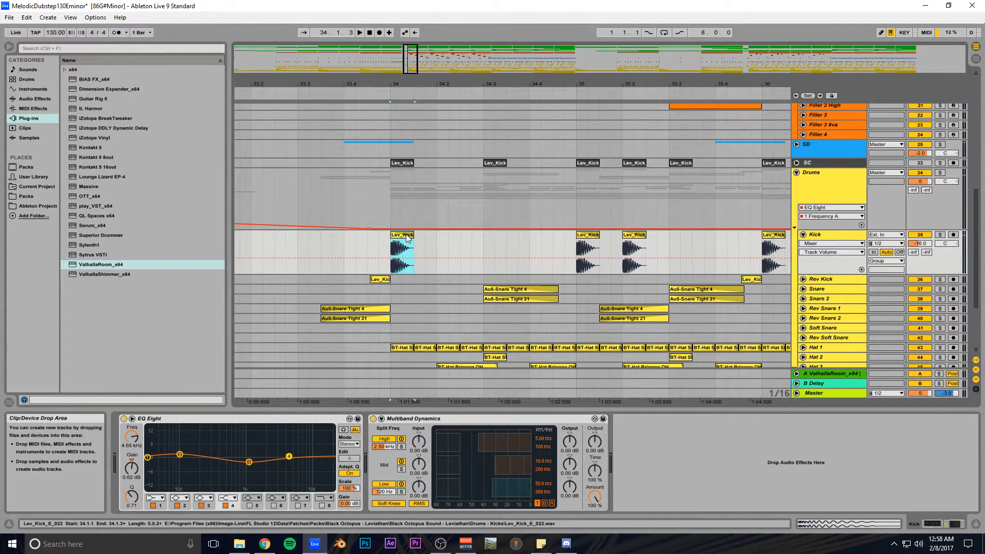
{"action": "left_click", "coordinate": [404, 163]}
{"action": "mouse_move", "coordinate": [411, 59]}
{"action": "left_mouse_down"}
{"action": "mouse_move", "coordinate": [410, 47]}
{"action": "mouse_move", "coordinate": [410, 57]}
{"action": "left_mouse_up"}
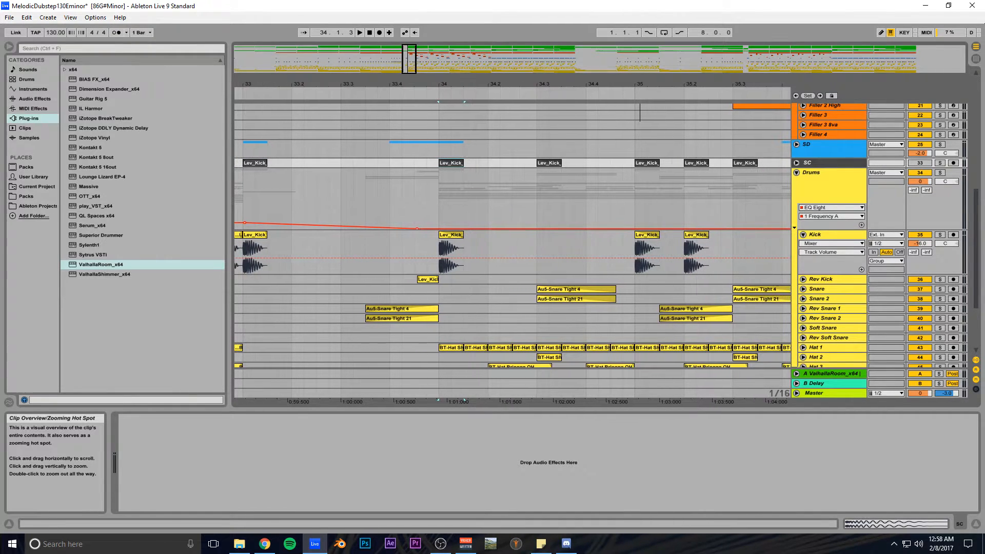
- Unfold the SC track and select its kick clips from bar 34 to 36
{"action": "left_click", "coordinate": [796, 163]}
{"action": "left_click_drag", "start_coordinate": [409, 67], "coordinate": [411, 56]}
{"action": "left_click_drag", "start_coordinate": [566, 180], "coordinate": [306, 181]}
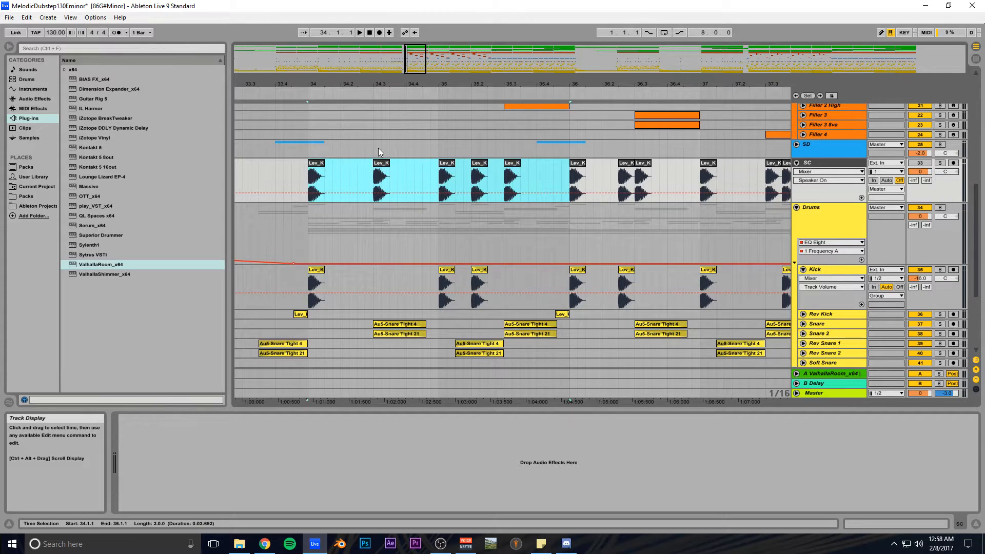
- Lower the five clips' gain to -6 dB, undo back to 0 dB, and show one Lev_Kick waveform
{"action": "left_click", "coordinate": [873, 521]}
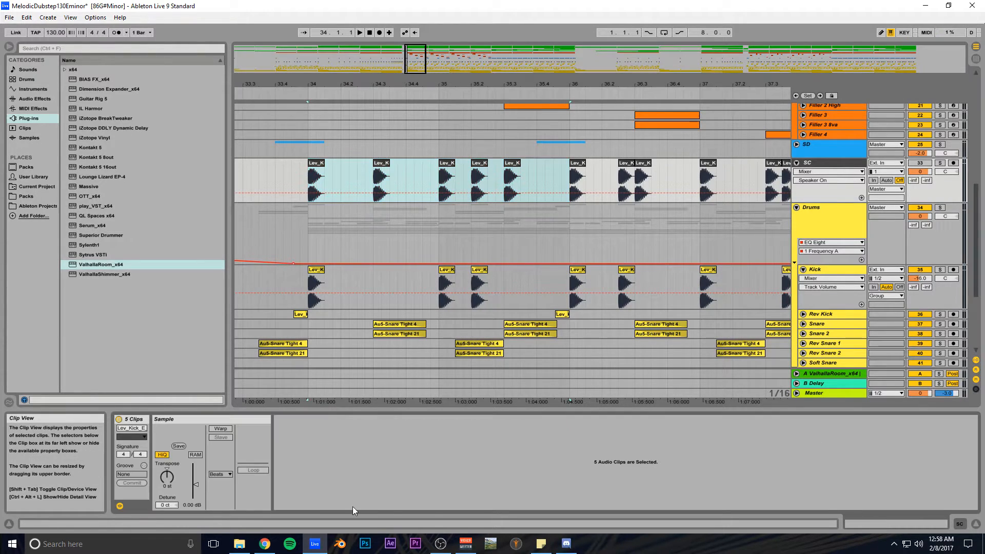
{"action": "type", "text": "-6"}
{"action": "key", "text": "Return"}
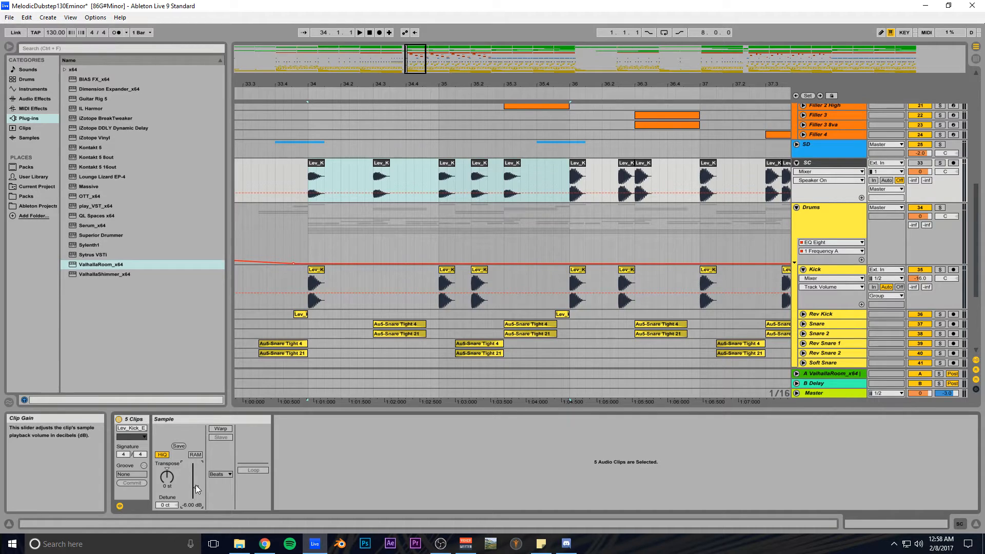
{"action": "key", "text": "ctrl+z"}
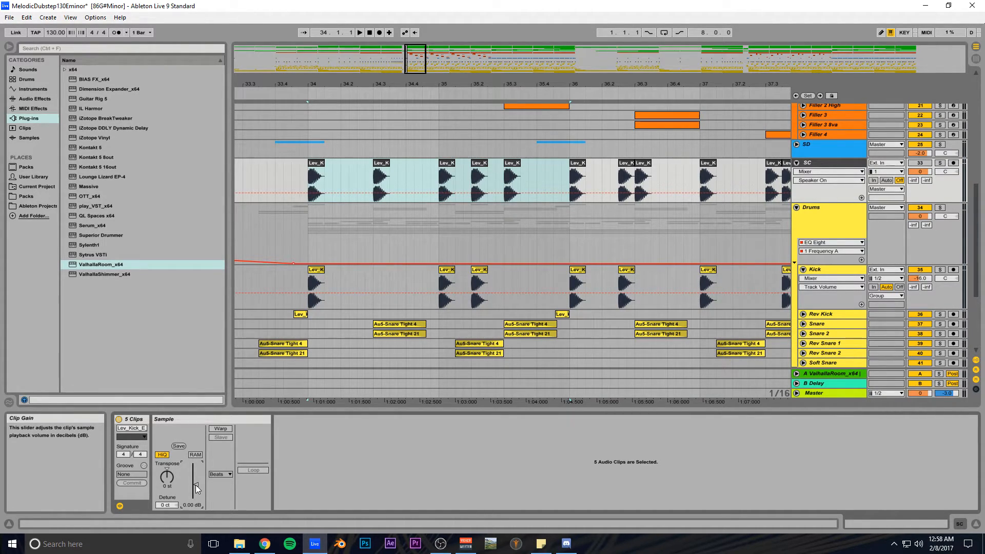
{"action": "left_click", "coordinate": [328, 174]}
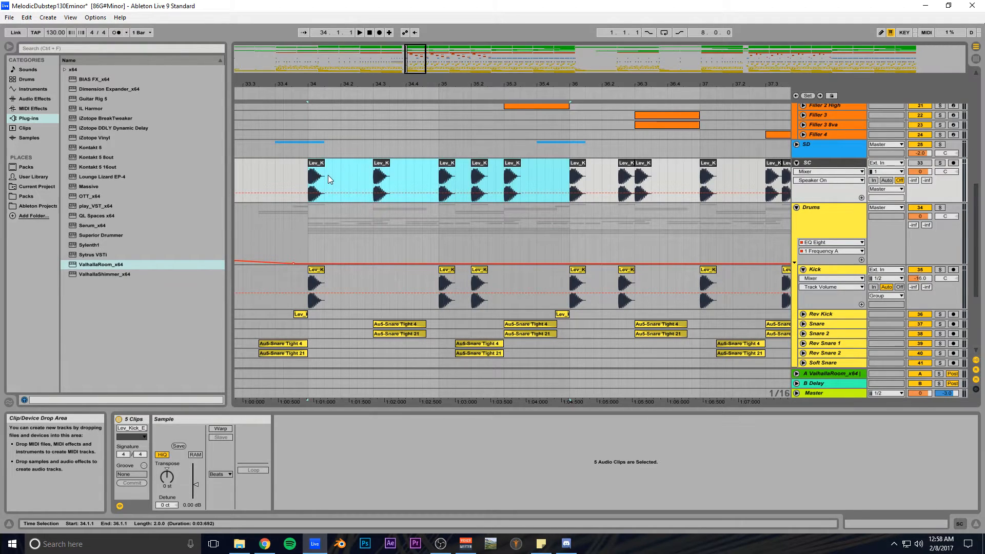
{"action": "left_click", "coordinate": [328, 175]}
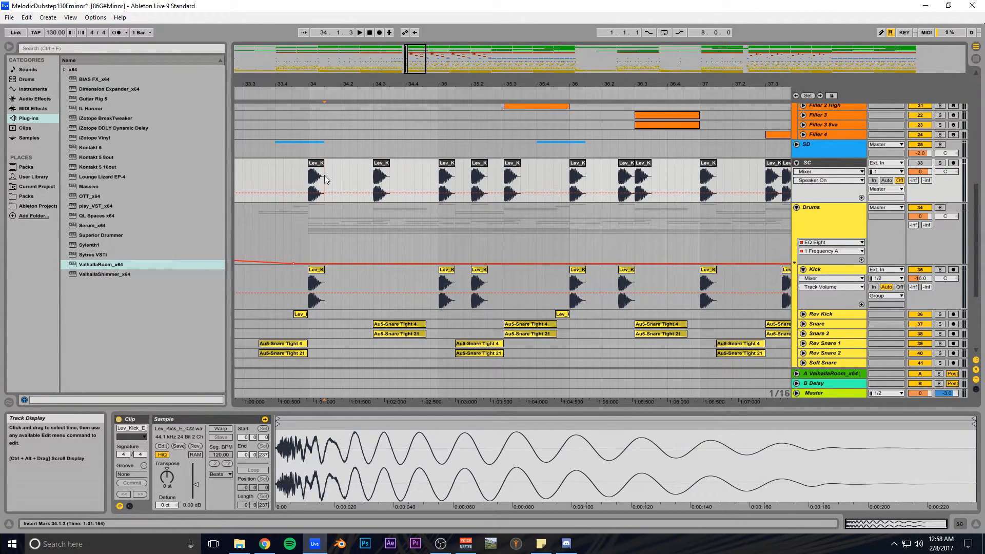
- Fold the Basses and Synth groups and show the Synth group's effect chain with its compressor selected
{"action": "scroll", "coordinate": [334, 190], "scroll_direction": "up", "scroll_amount": 6}
{"action": "scroll", "coordinate": [340, 203], "scroll_direction": "up", "scroll_amount": 4}
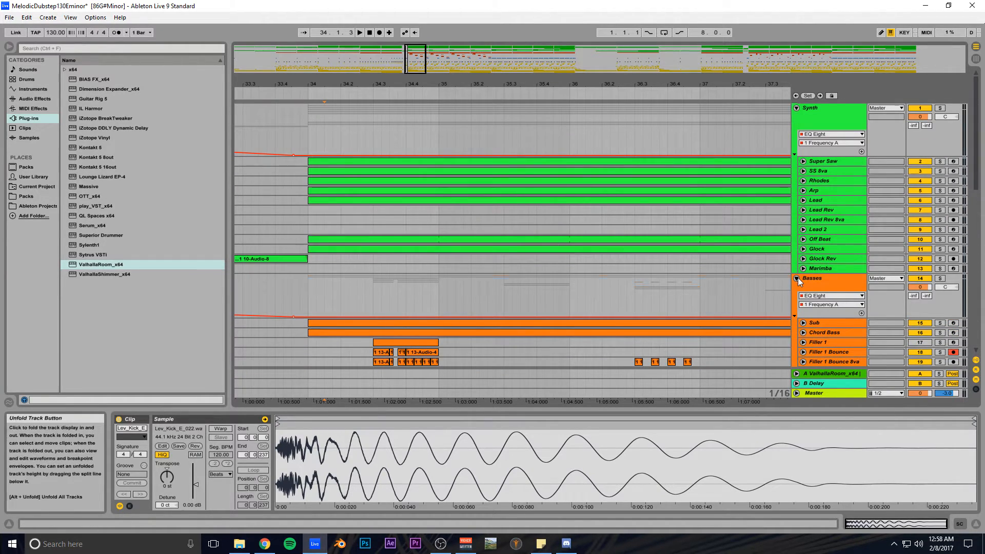
{"action": "left_click", "coordinate": [797, 279]}
{"action": "left_click", "coordinate": [796, 109]}
{"action": "left_click", "coordinate": [821, 110]}
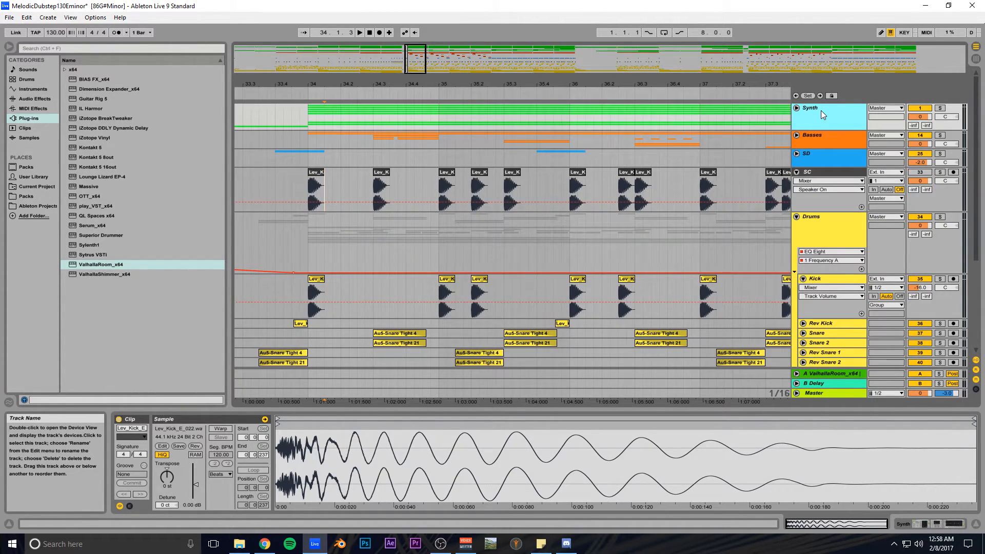
{"action": "left_click", "coordinate": [917, 523]}
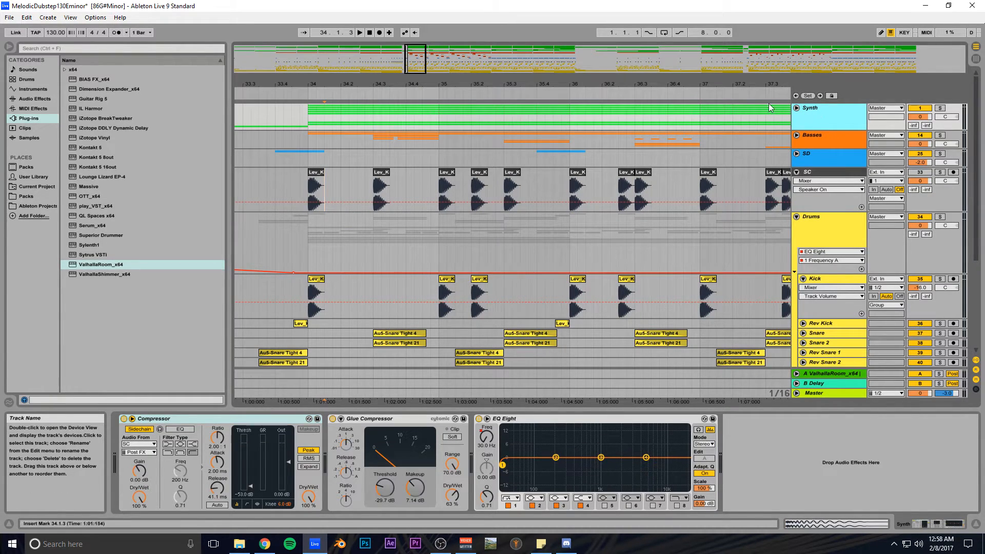
{"action": "left_click", "coordinate": [182, 417]}
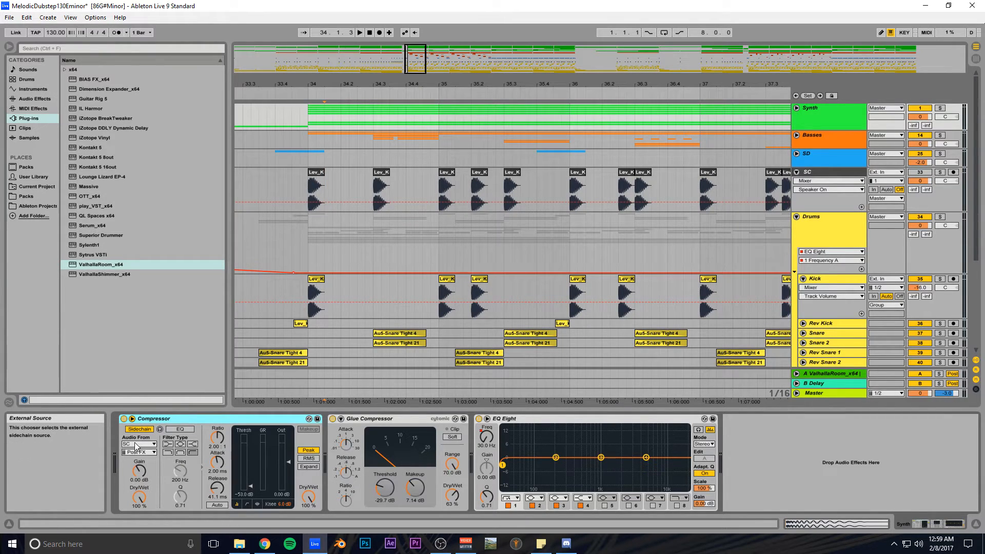
- Fold the SC track and reselect the Synth group to show its effects
{"action": "left_click", "coordinate": [814, 173]}
{"action": "left_click", "coordinate": [797, 173]}
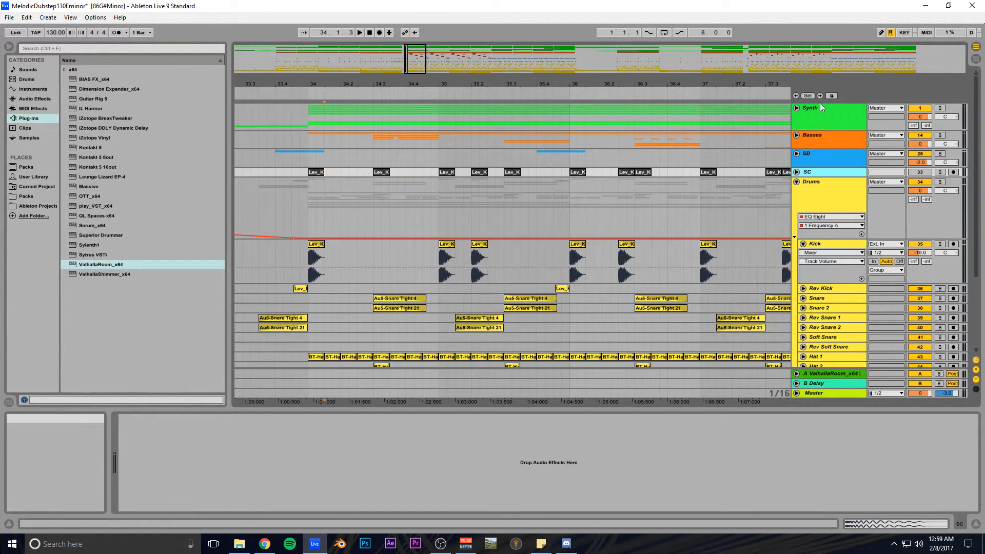
{"action": "left_click", "coordinate": [820, 109]}
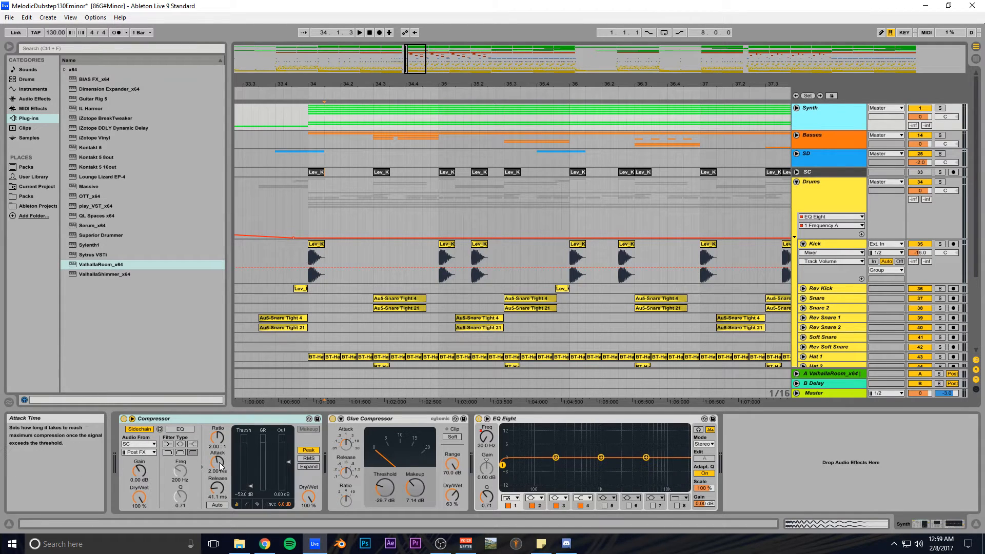
- Inspect the Synth compressor's sidechain section, leaving sidechain compression from SC enabled
{"action": "left_click", "coordinate": [134, 421]}
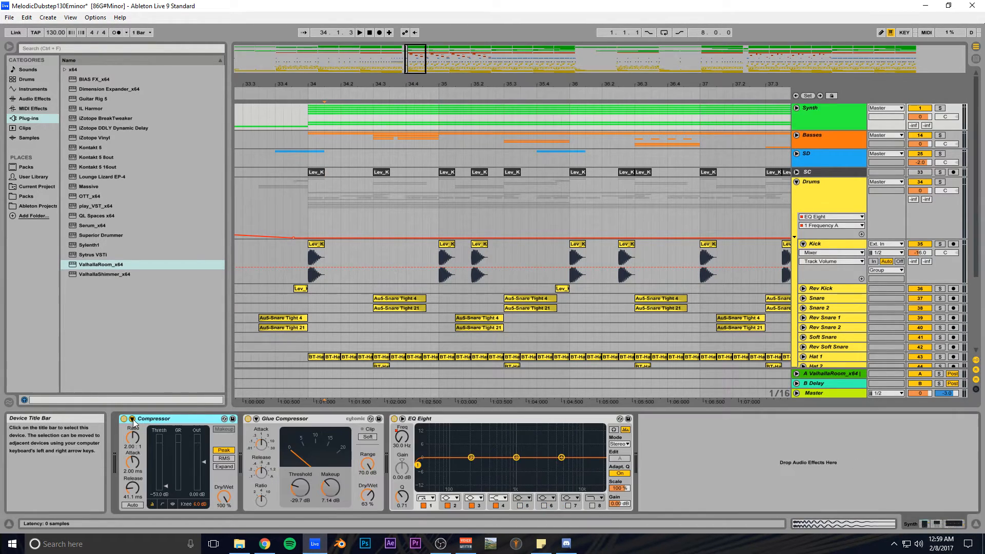
{"action": "left_click", "coordinate": [133, 420]}
{"action": "left_click", "coordinate": [133, 420]}
{"action": "left_click", "coordinate": [132, 420]}
{"action": "left_click", "coordinate": [132, 420]}
{"action": "left_click", "coordinate": [133, 420]}
{"action": "left_click", "coordinate": [132, 420]}
{"action": "left_click", "coordinate": [137, 430]}
{"action": "left_click", "coordinate": [137, 430]}
{"action": "left_click", "coordinate": [137, 430]}
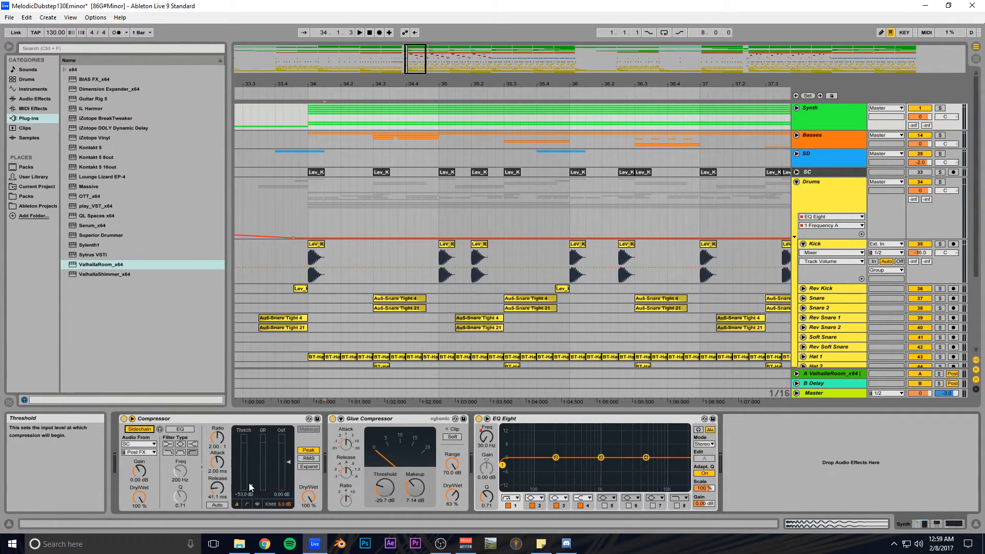
- Compare the Basses and Synth effect chains, end on Basses, and zoom out to bars 34–43
{"action": "left_click", "coordinate": [819, 143]}
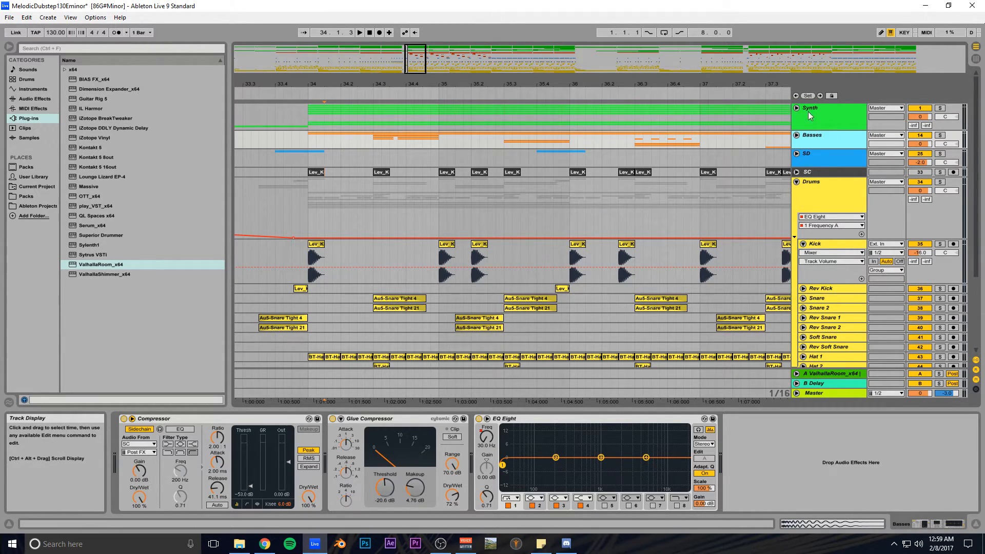
{"action": "left_click", "coordinate": [827, 115]}
{"action": "left_click", "coordinate": [827, 132]}
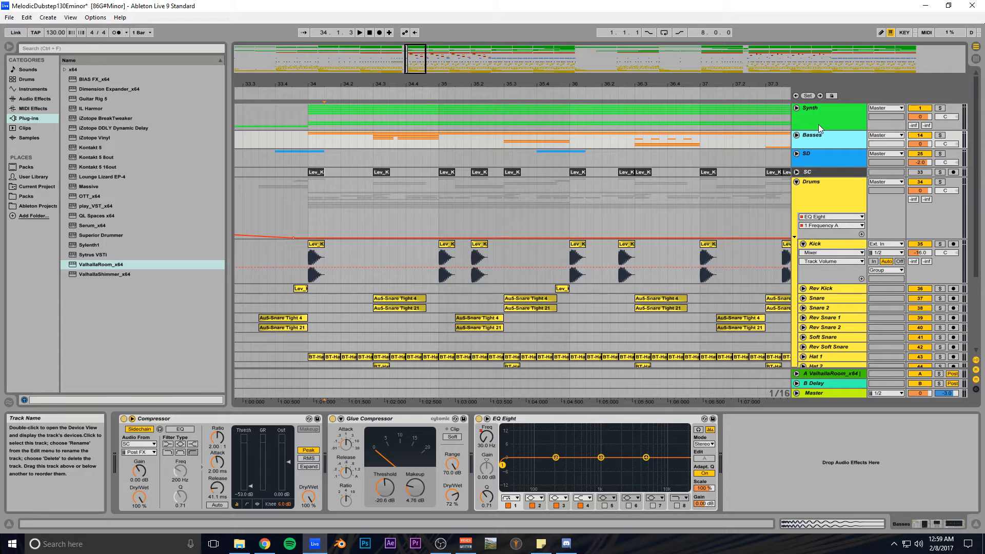
{"action": "left_click_drag", "start_coordinate": [435, 92], "coordinate": [434, 78]}
{"action": "scroll", "coordinate": [600, 252], "scroll_direction": "down", "scroll_amount": 6}
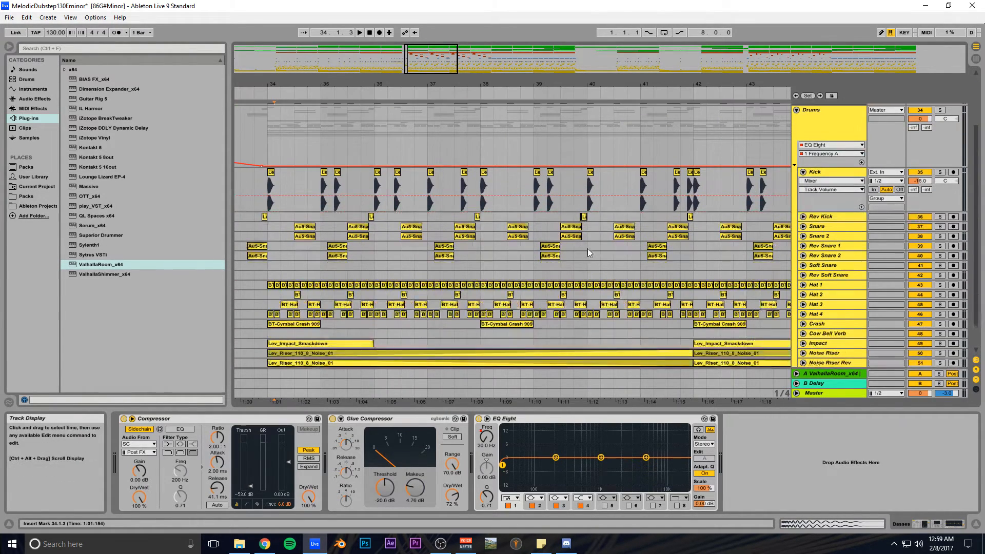
- Fold the Kick track, set the start to 34.1.1, and play the soloed Drums group
{"action": "left_click", "coordinate": [803, 152]}
{"action": "scroll", "coordinate": [691, 198], "scroll_direction": "up", "scroll_amount": 4}
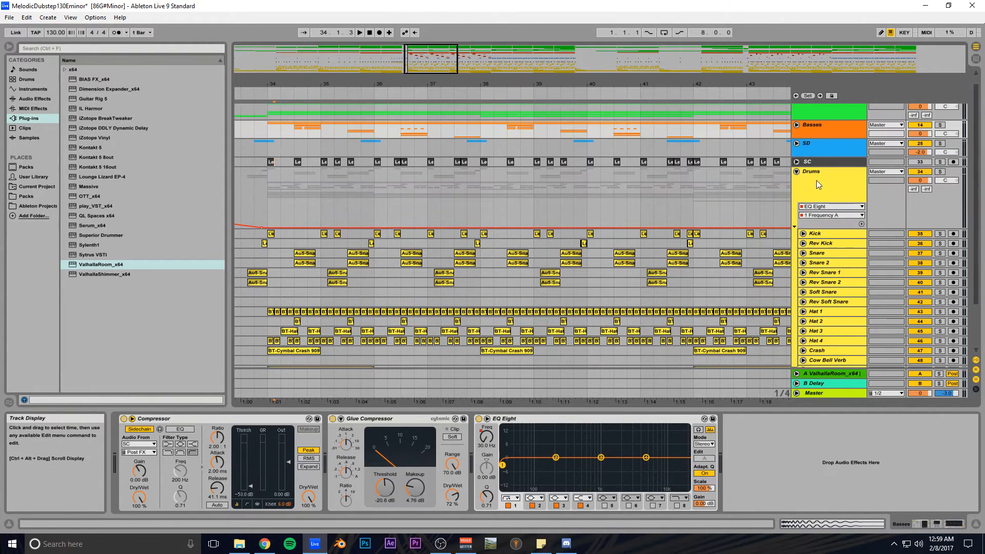
{"action": "left_click", "coordinate": [829, 175]}
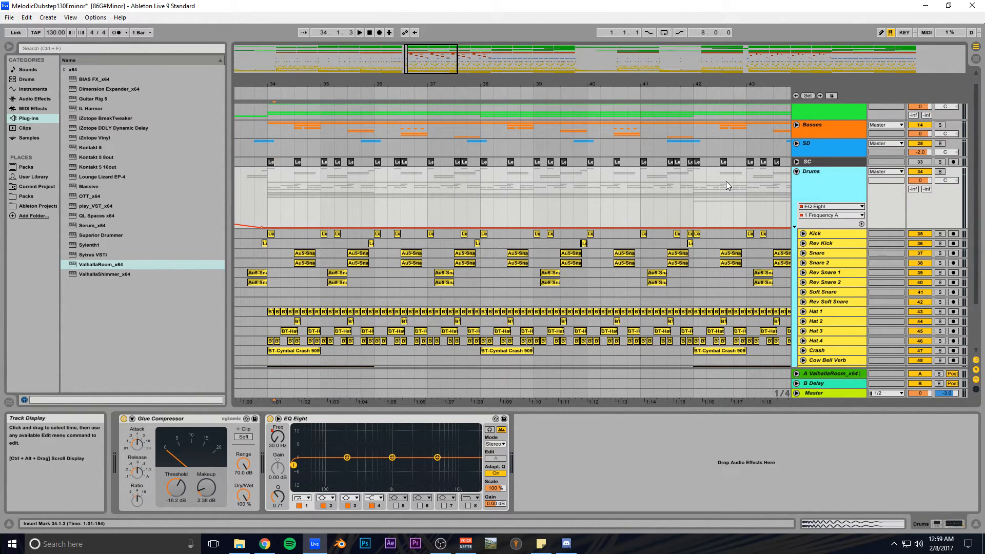
{"action": "left_click_drag", "start_coordinate": [546, 83], "coordinate": [471, 91]}
{"action": "left_click", "coordinate": [299, 212]}
{"action": "left_click", "coordinate": [940, 172]}
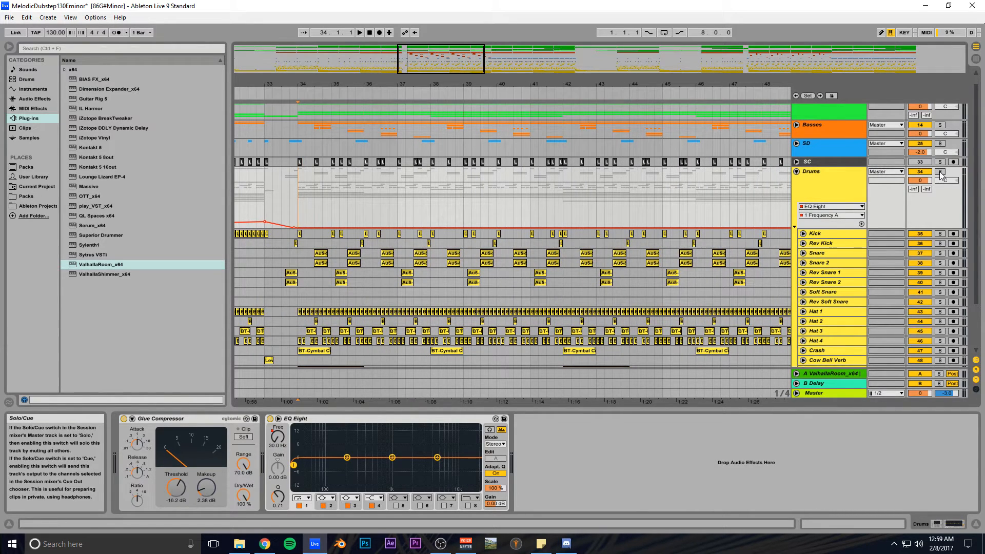
{"action": "key", "text": "space"}
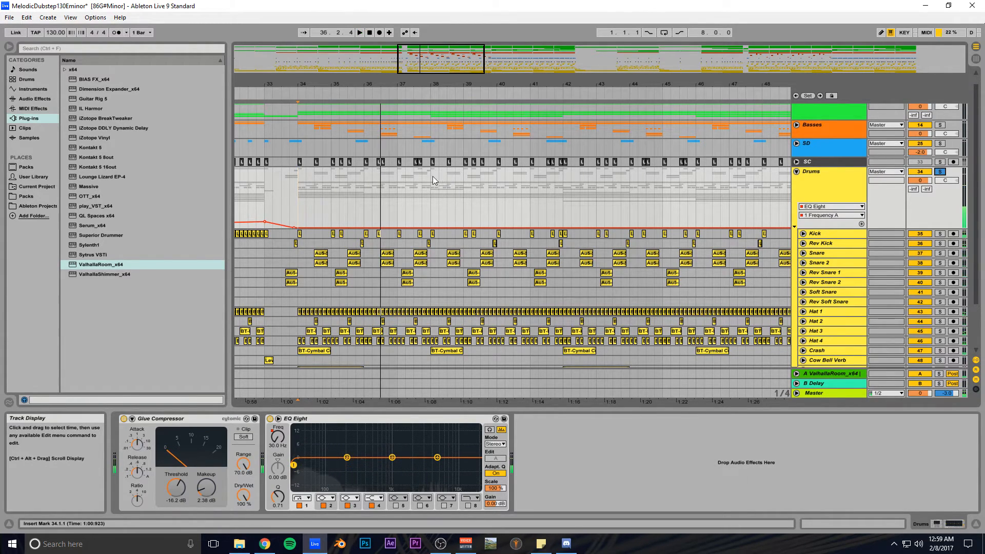
- Unfold SD, solo it instead of Drums, and play it from bar 34 then bar 41
{"action": "left_click", "coordinate": [796, 143]}
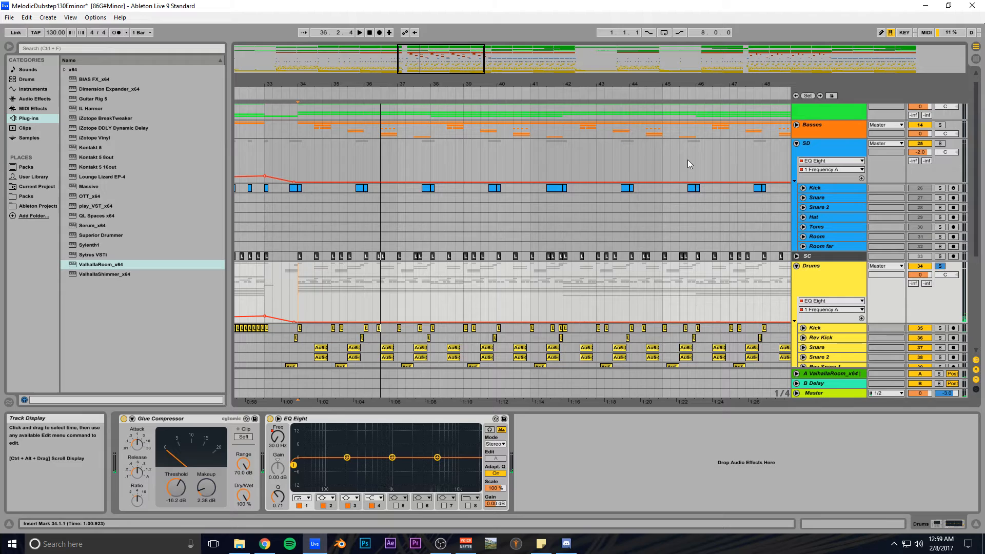
{"action": "left_click", "coordinate": [297, 200]}
{"action": "left_click", "coordinate": [940, 144]}
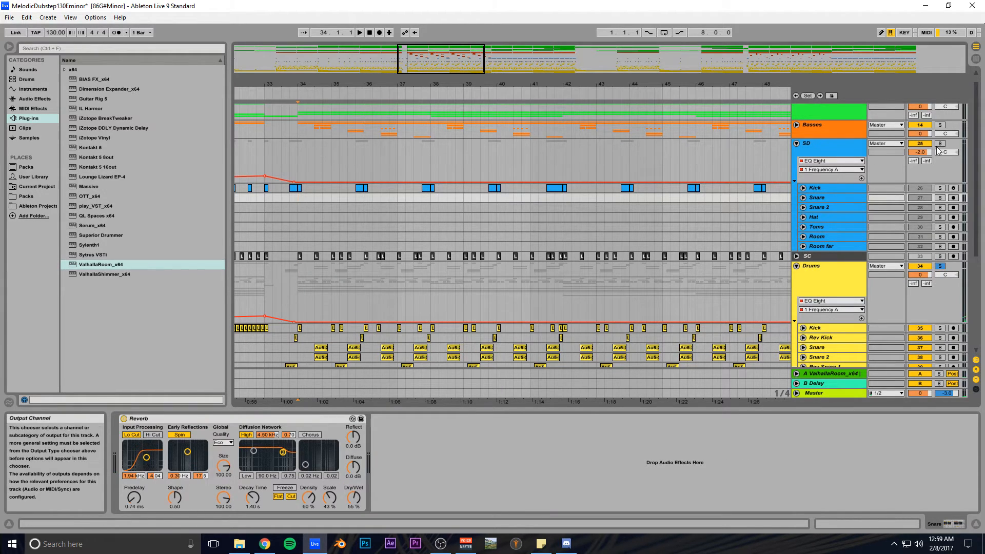
{"action": "key", "text": "space"}
{"action": "left_click", "coordinate": [553, 188]}
{"action": "key", "text": "space"}
{"action": "key", "text": "space"}
{"action": "key", "text": "space"}
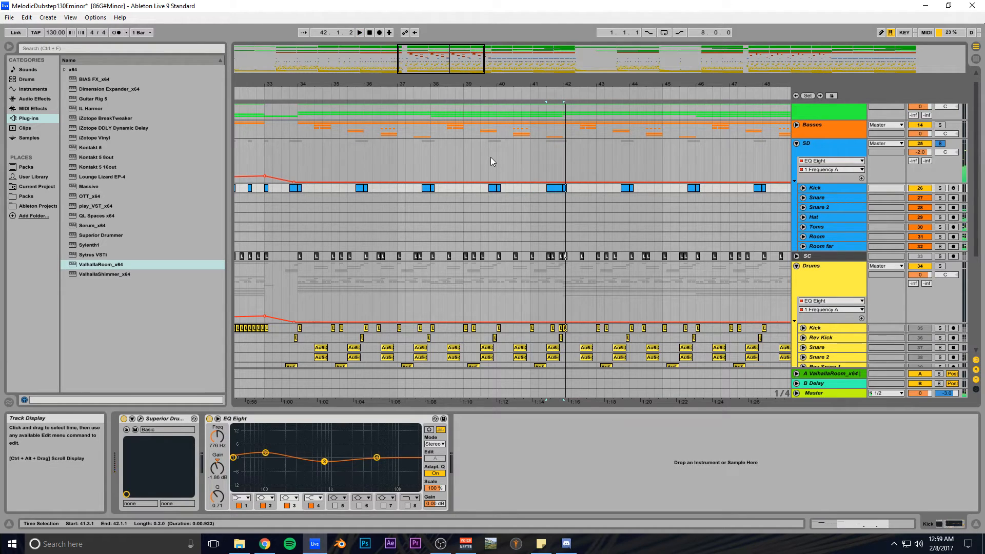
- Fold SD, turn off its solo, fold Drums, and zoom out to the whole song
{"action": "left_click", "coordinate": [797, 143]}
{"action": "left_click", "coordinate": [939, 145]}
{"action": "left_click_drag", "start_coordinate": [478, 61], "coordinate": [479, 26]}
{"action": "scroll", "coordinate": [534, 232], "scroll_direction": "down", "scroll_amount": 3}
{"action": "scroll", "coordinate": [605, 236], "scroll_direction": "up", "scroll_amount": 4}
{"action": "left_click", "coordinate": [797, 182]}
{"action": "left_click_drag", "start_coordinate": [538, 62], "coordinate": [610, 62]}
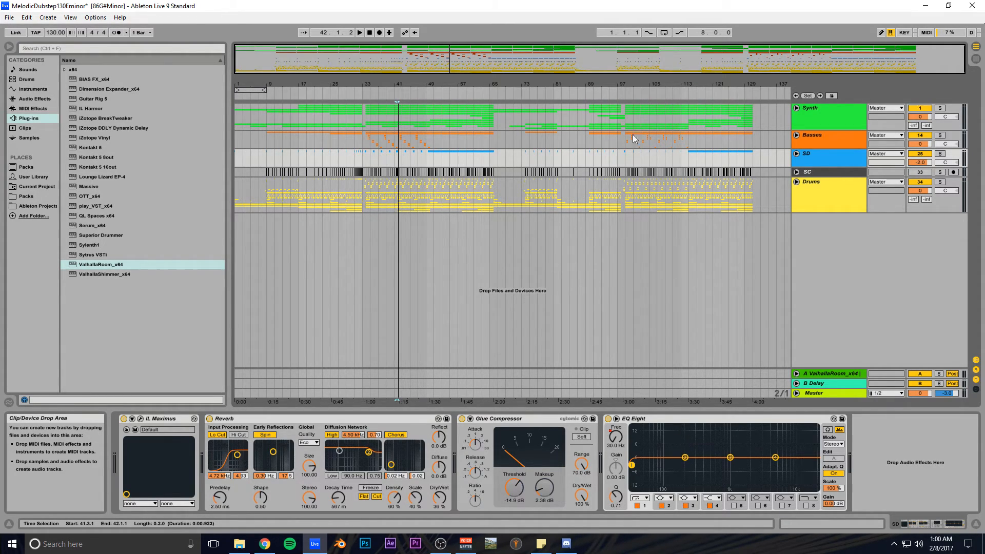
- Select then deselect the SD group, and stop playback returning to 1.1.1
{"action": "left_click", "coordinate": [827, 161]}
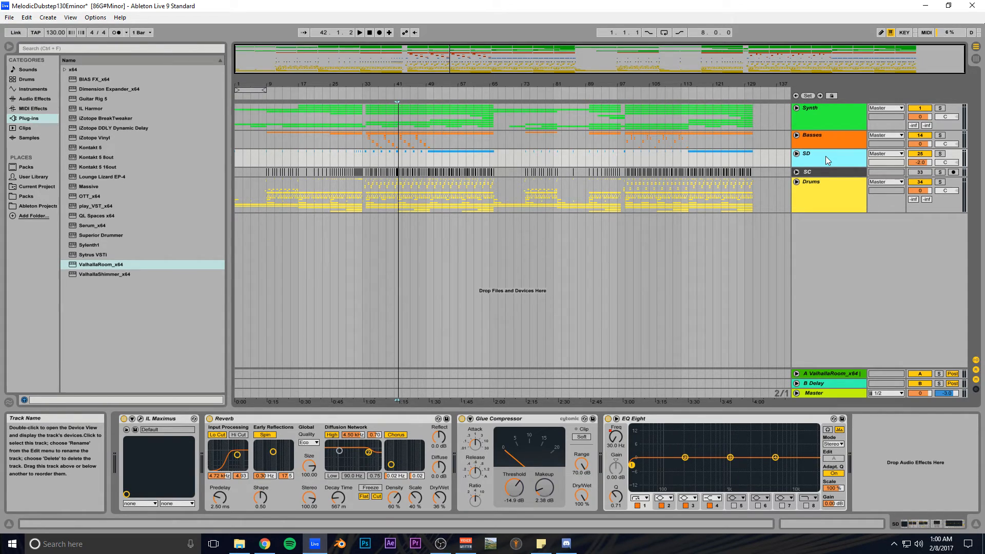
{"action": "left_click", "coordinate": [520, 64]}
{"action": "left_click", "coordinate": [369, 33]}
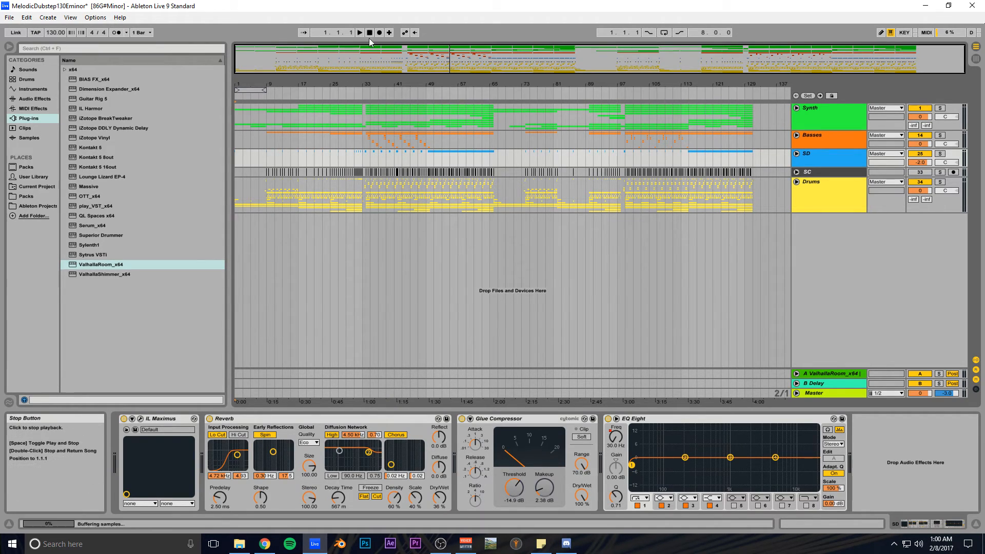